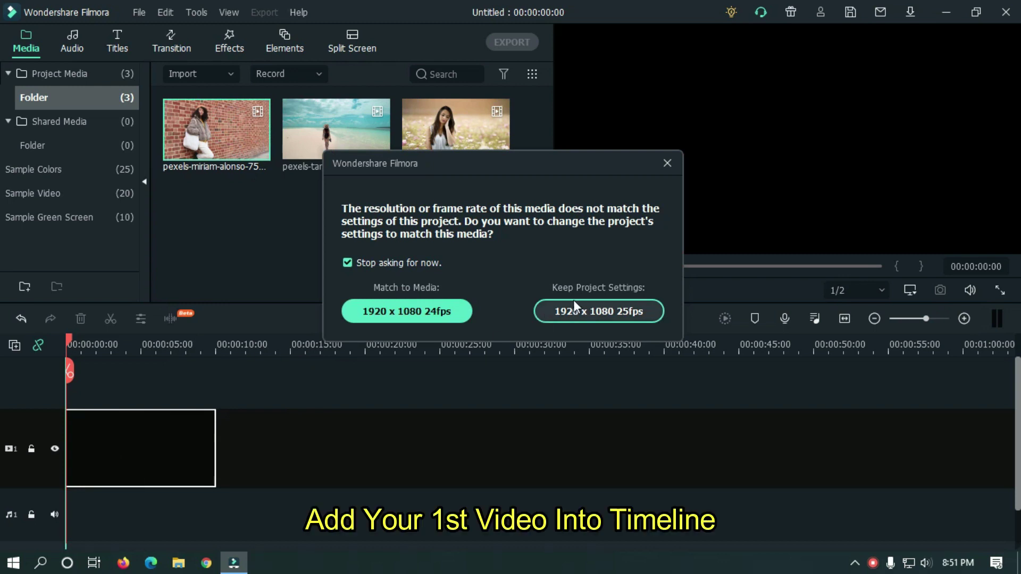
# Step: Keep the 1920 x 1080 25fps project settings and trim the brick-wall clip in the timeline to its first five seconds
pyautogui.click(605, 310)
pyautogui.moveTo(253, 352); pyautogui.dragTo(581, 337)
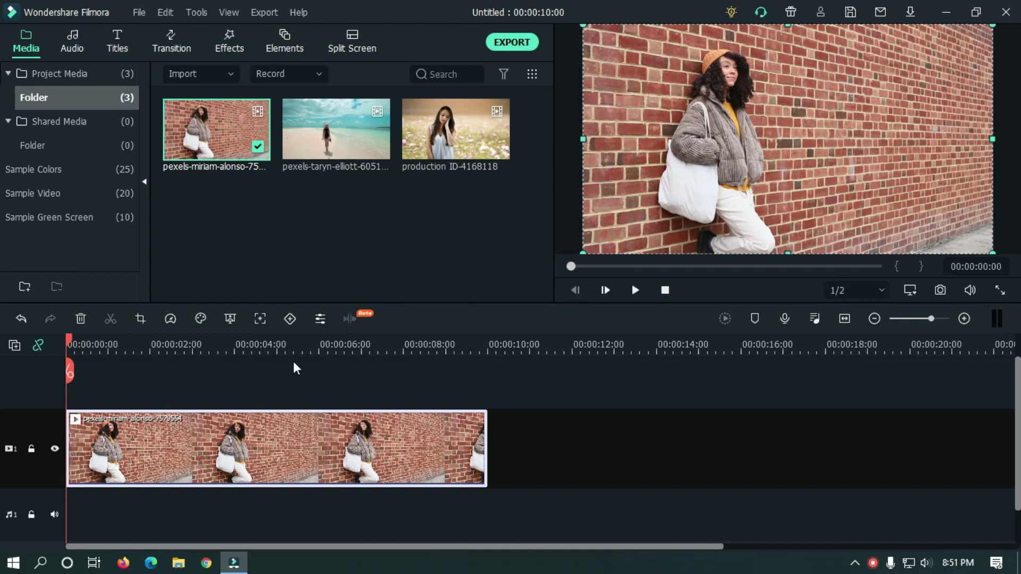
pyautogui.moveTo(312, 346); pyautogui.dragTo(277, 352)
pyautogui.click(276, 371)
pyautogui.click(305, 429)
pyautogui.press('Delete')
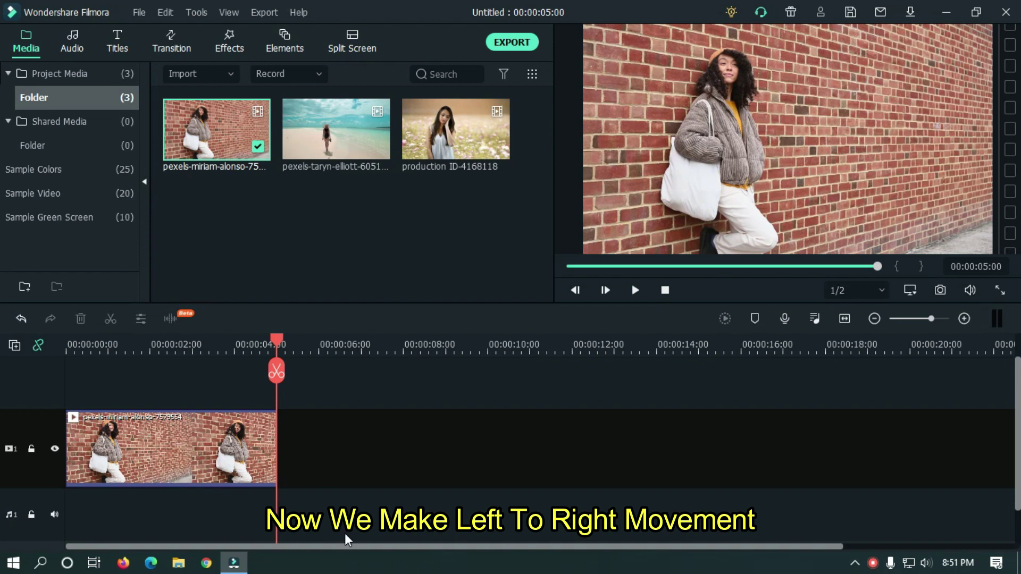
pyautogui.press('Home')
pyautogui.hotkey('shift', 'z')
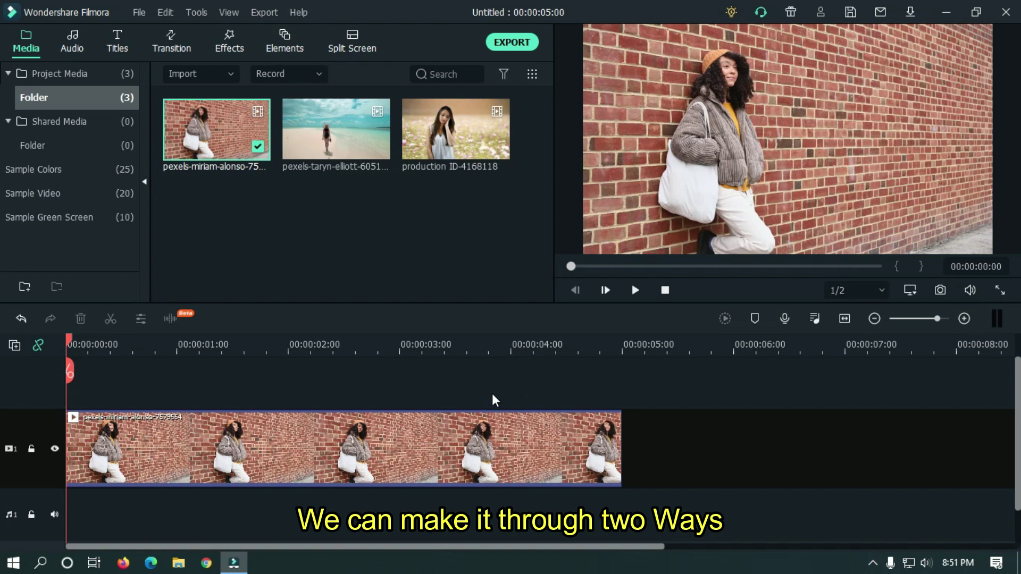
# Step: Open the Pan & Zoom settings of the brick-wall clip and move the end frame to the image's right edge
pyautogui.click(420, 440)
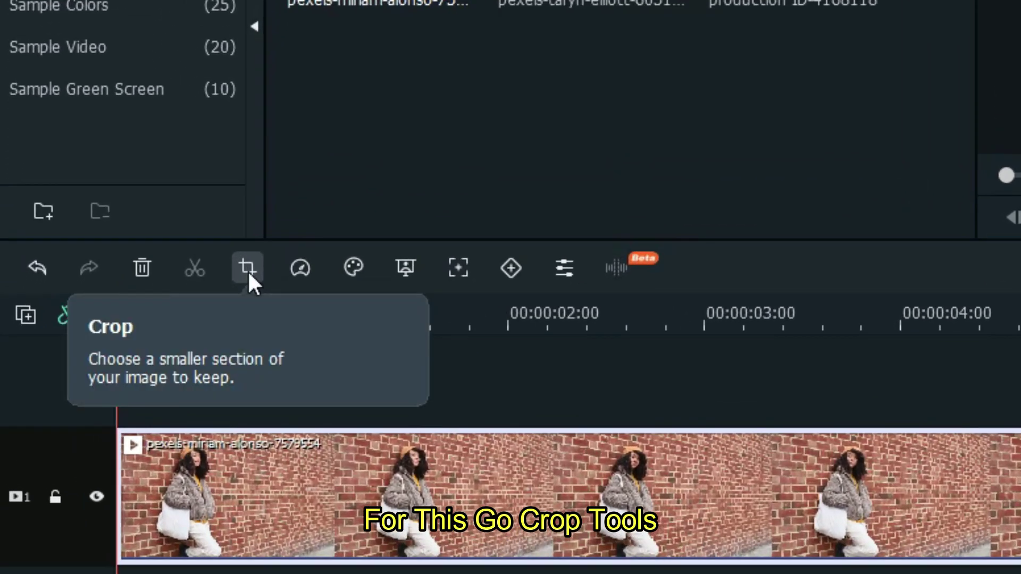
pyautogui.click(247, 269)
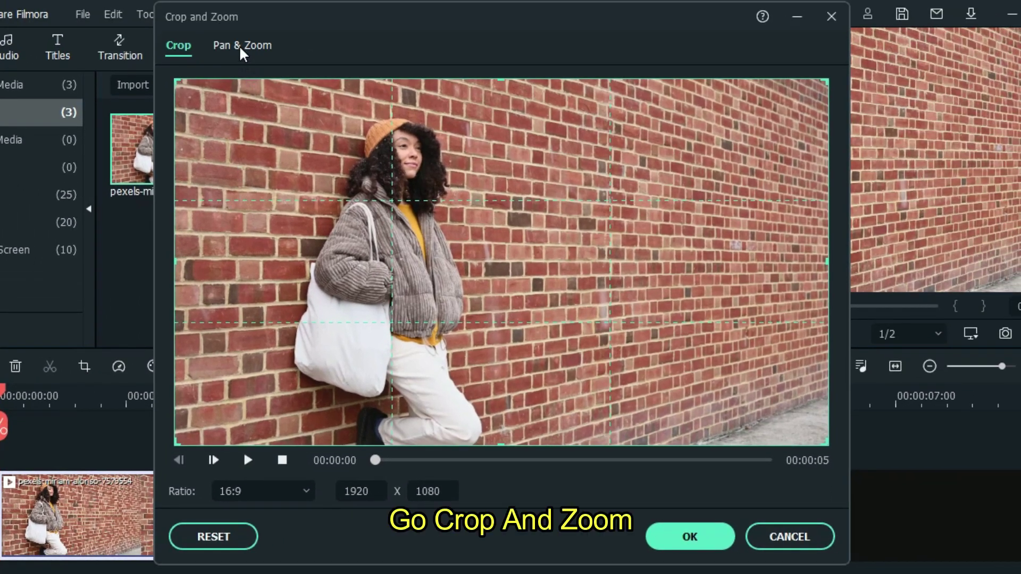
pyautogui.click(242, 48)
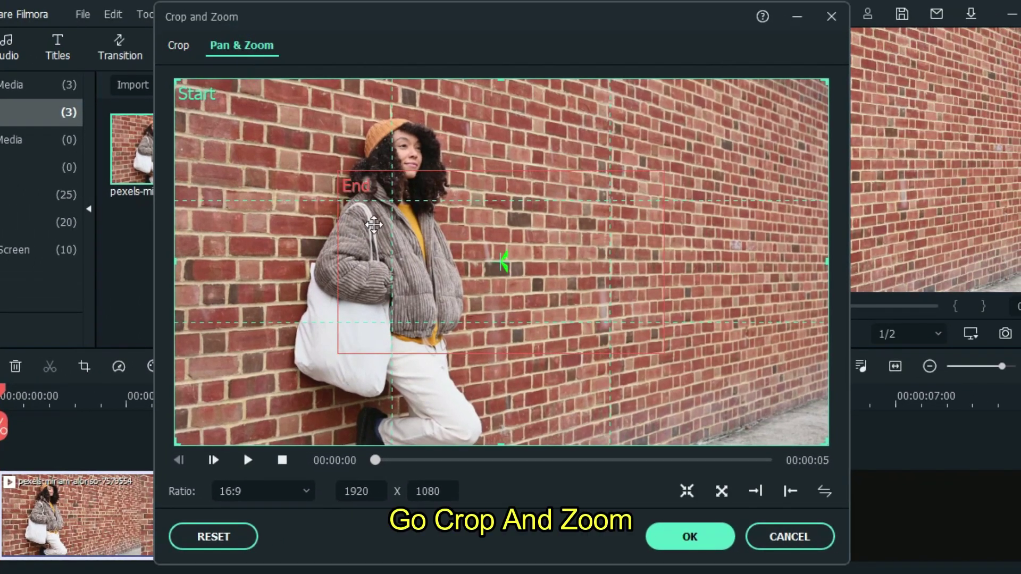
pyautogui.moveTo(391, 231); pyautogui.dragTo(613, 240)
# Step: Shrink the start frame to about 1279 x 719 and place it around the woman, against the image's left edge
pyautogui.click(319, 159)
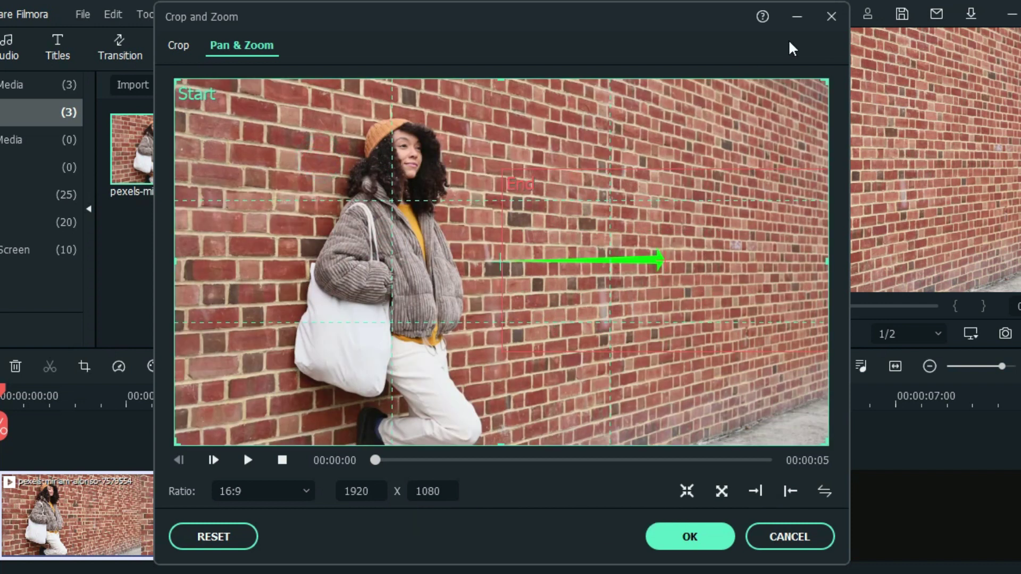
pyautogui.moveTo(827, 80); pyautogui.dragTo(609, 177)
pyautogui.moveTo(466, 318); pyautogui.dragTo(466, 230)
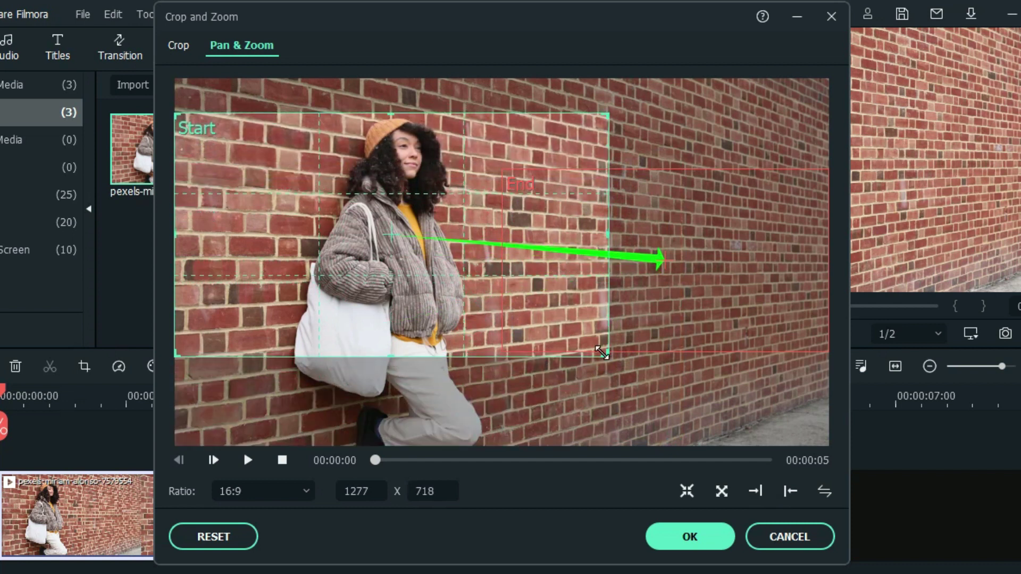
pyautogui.moveTo(568, 351); pyautogui.dragTo(537, 324)
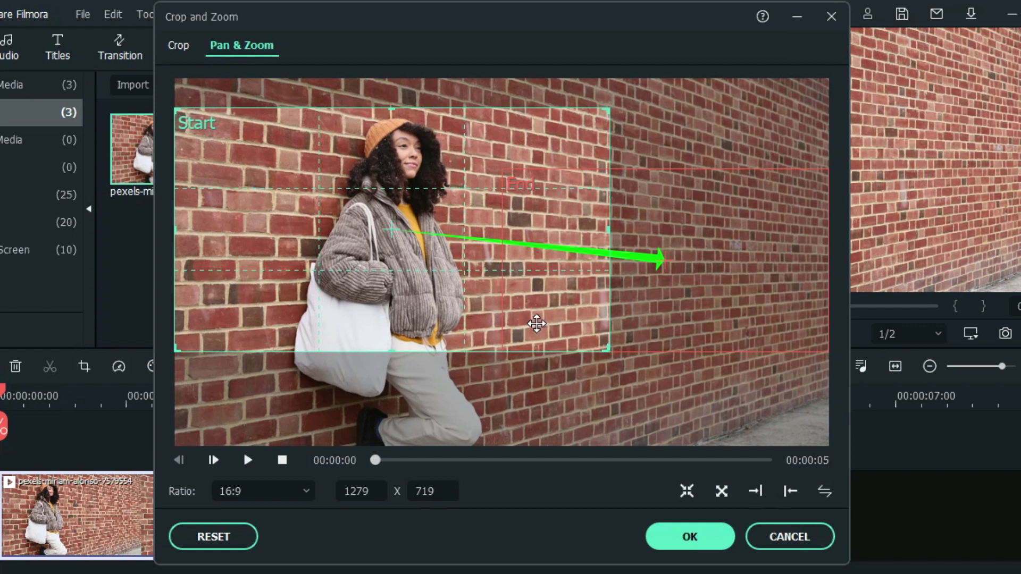
# Step: Match the end frame to the start frame at about 1276 x 718, then shift it horizontally to the image's right edge
pyautogui.click(710, 218)
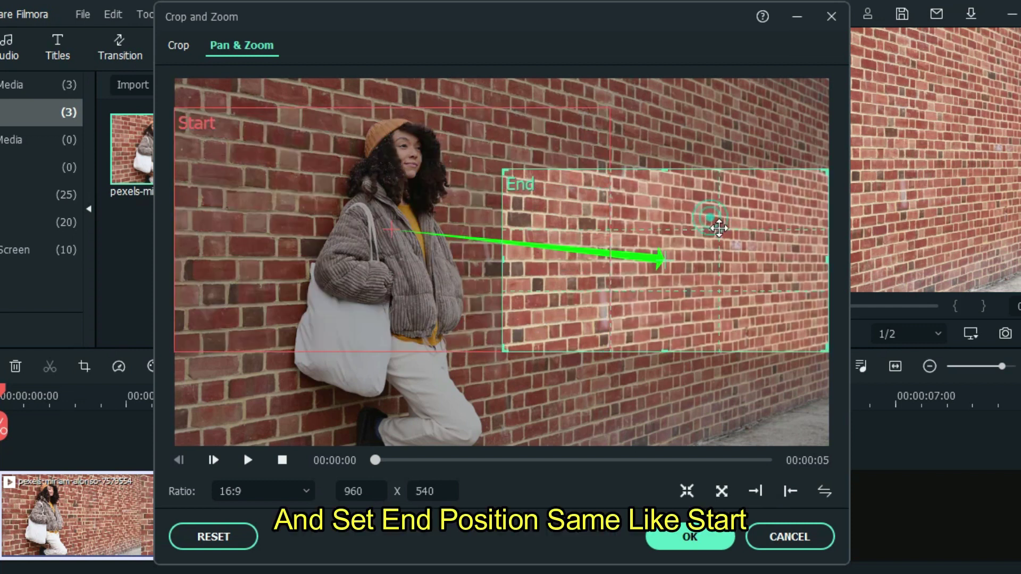
pyautogui.moveTo(741, 250); pyautogui.dragTo(389, 195)
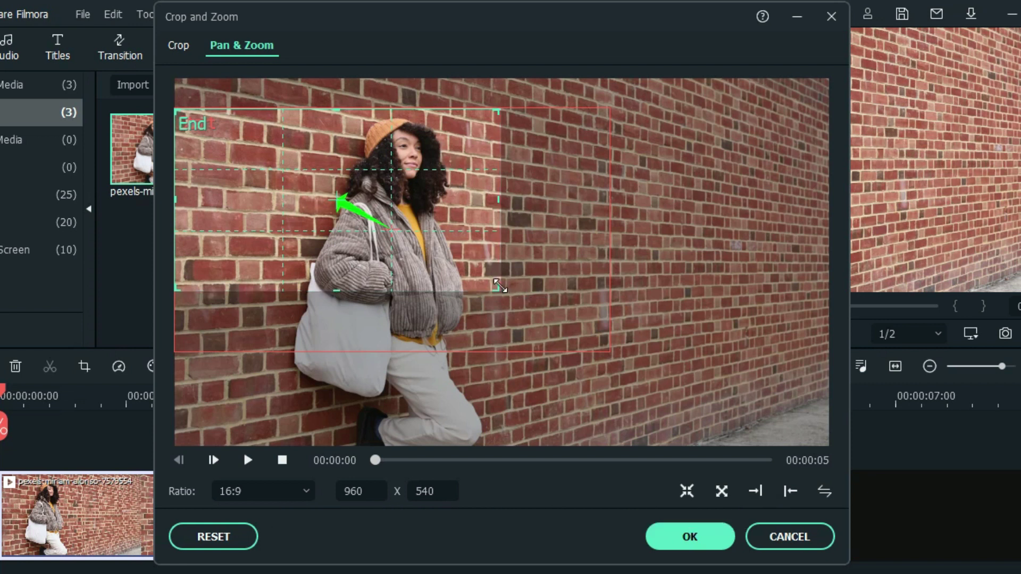
pyautogui.moveTo(499, 283); pyautogui.dragTo(607, 333)
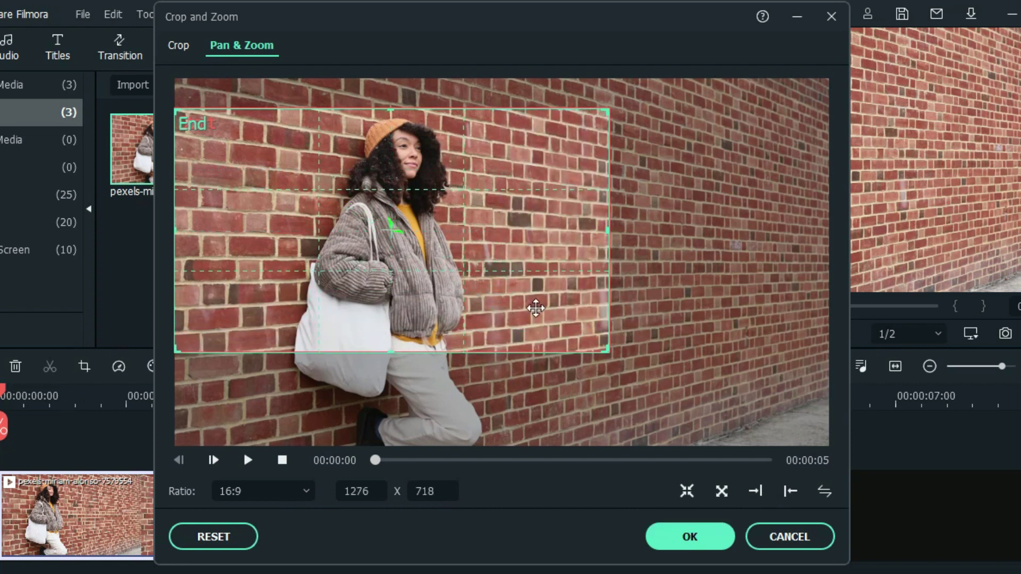
pyautogui.moveTo(536, 309); pyautogui.dragTo(516, 306)
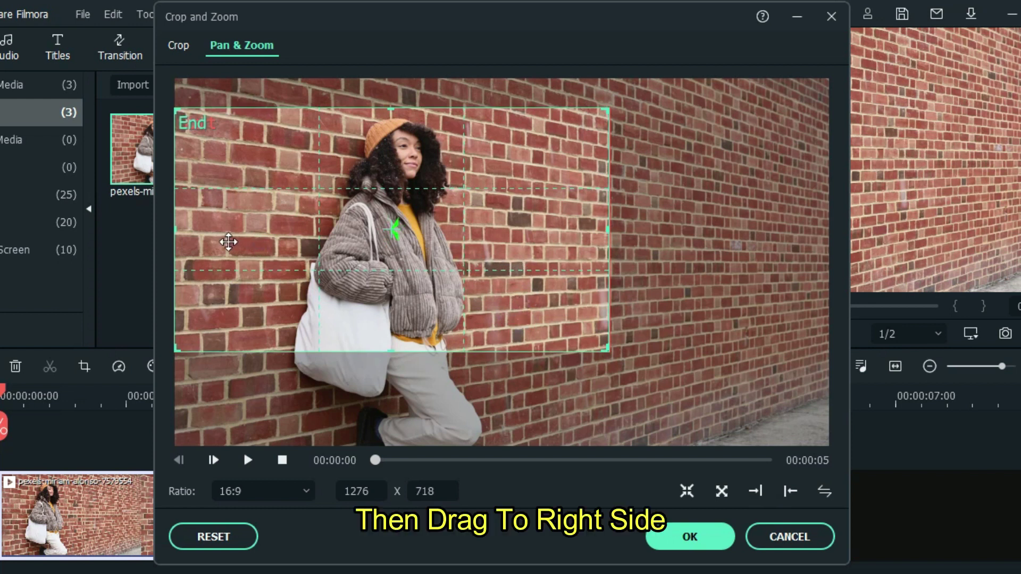
pyautogui.moveTo(223, 241); pyautogui.dragTo(521, 243)
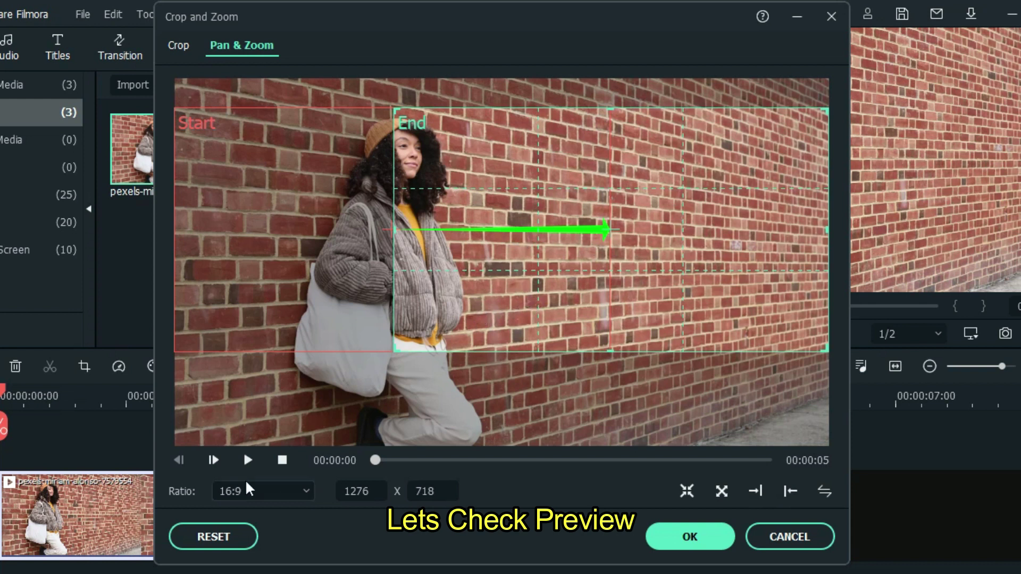
# Step: Preview the left-to-right pan and discard the Pan & Zoom changes
pyautogui.click(248, 460)
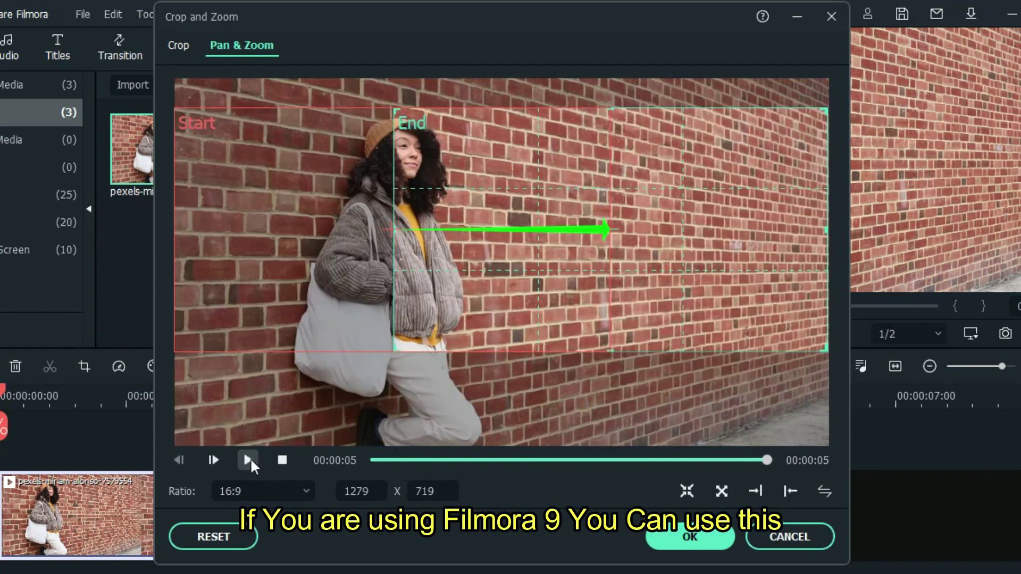
pyautogui.click(248, 460)
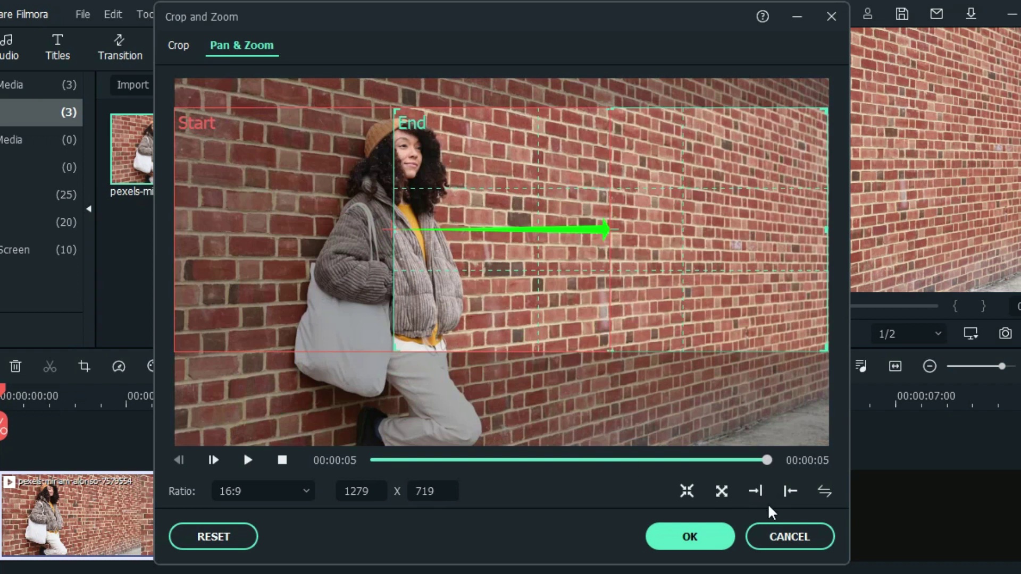
pyautogui.click(784, 533)
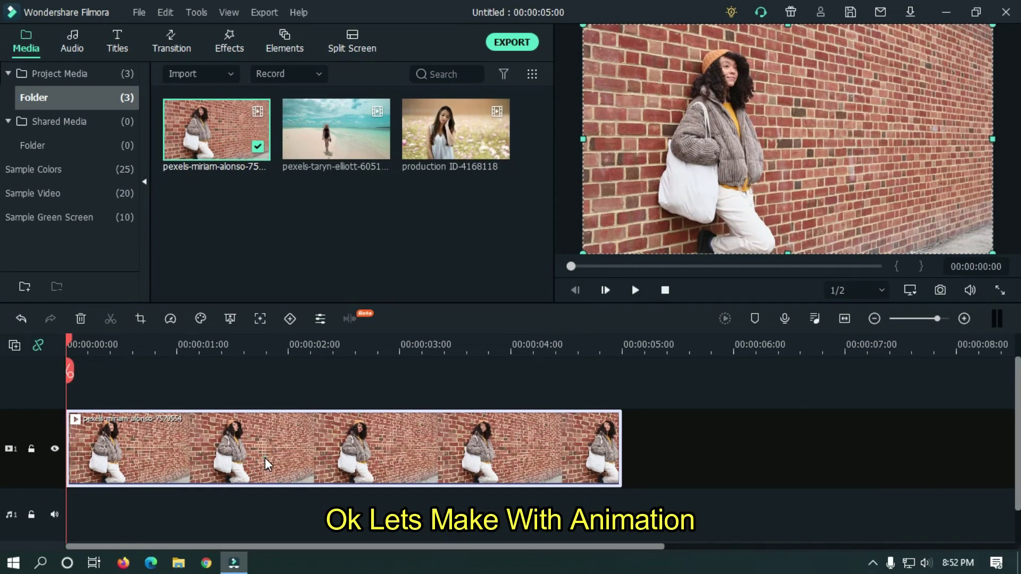
# Step: Add a custom animation keyframe at the clip's start with scale 120% and X position 53
pyautogui.doubleClick(266, 463)
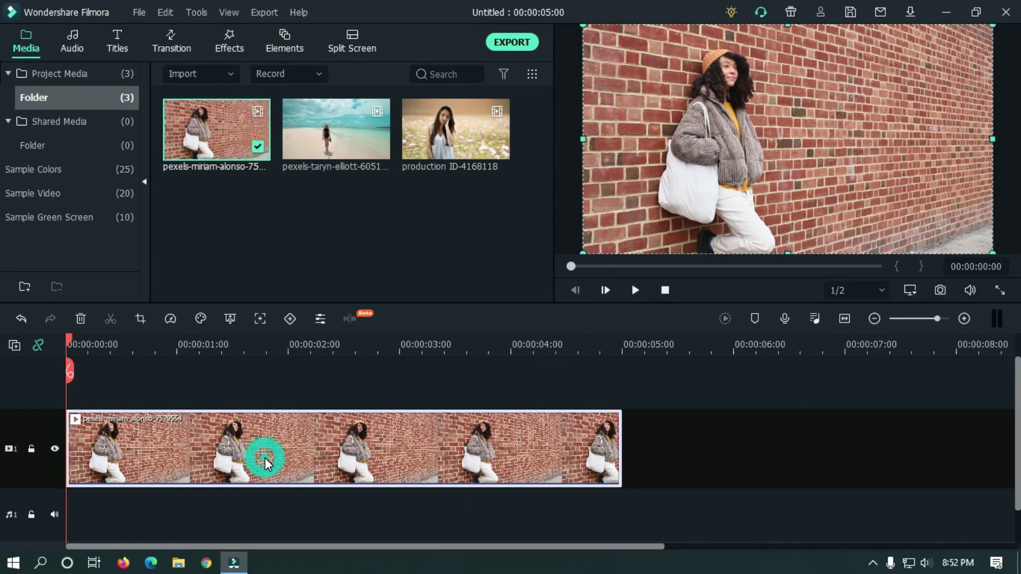
pyautogui.click(106, 42)
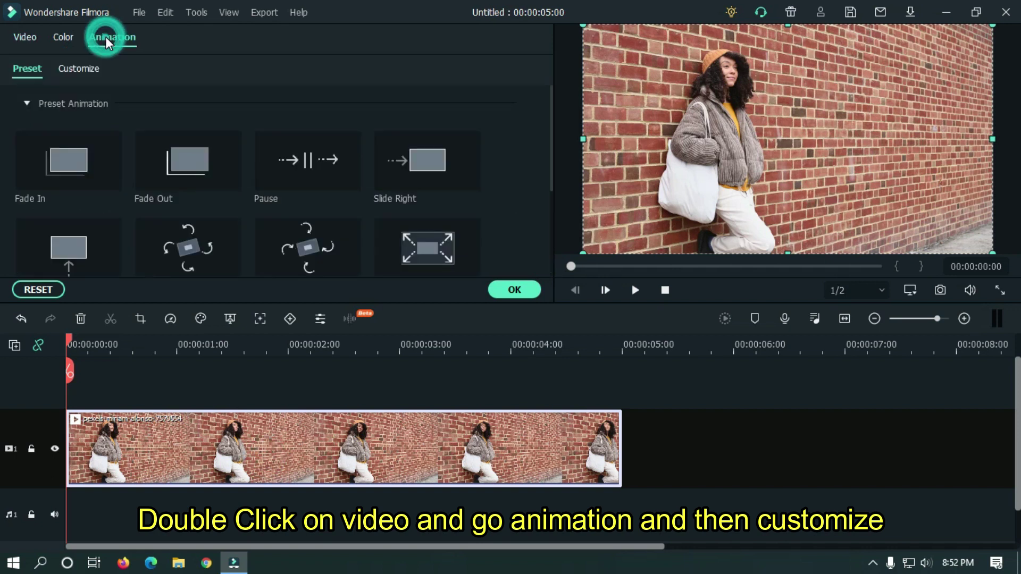
pyautogui.click(85, 72)
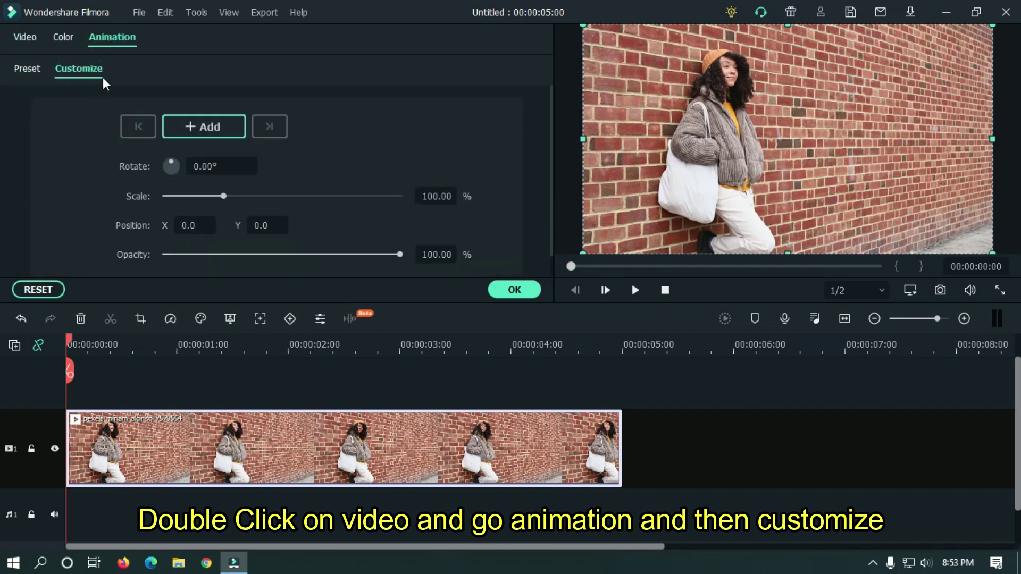
pyautogui.click(207, 128)
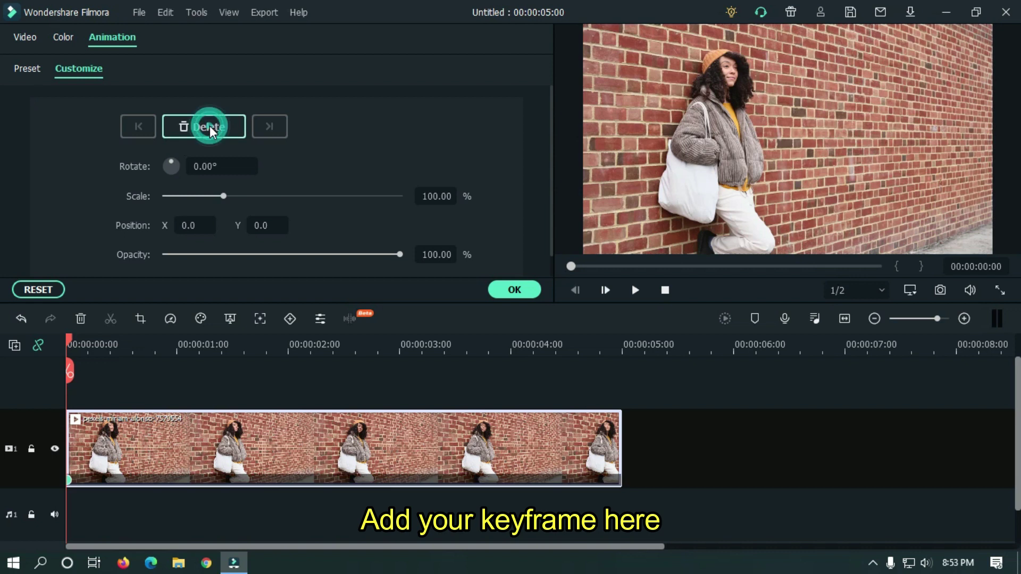
pyautogui.click(440, 198)
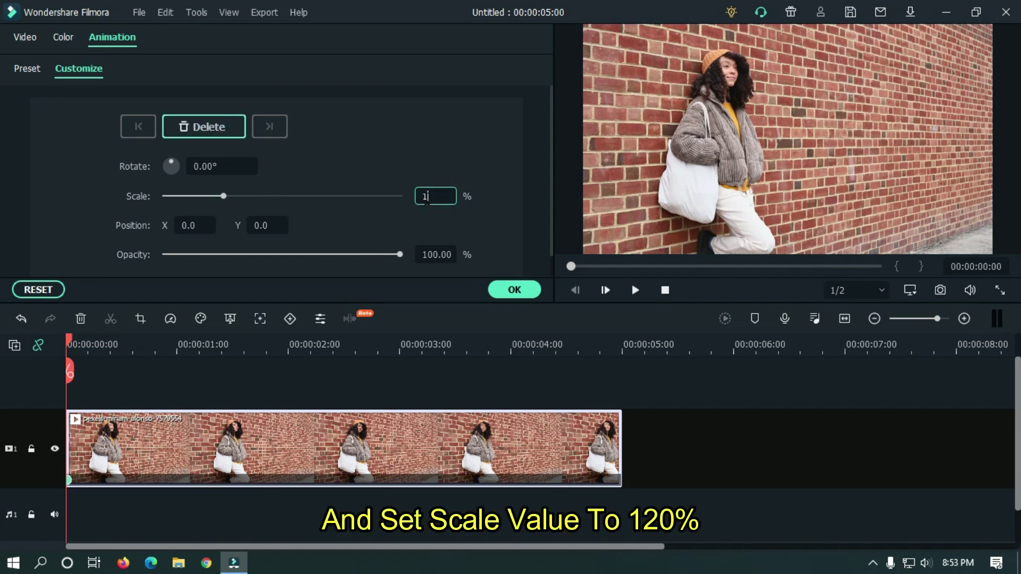
pyautogui.write('120')
pyautogui.press('Return')
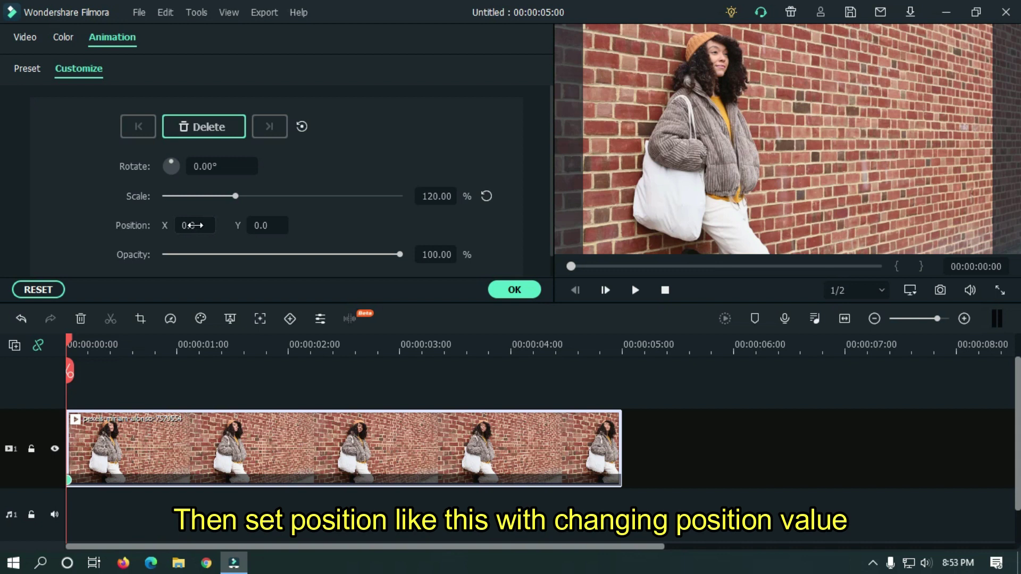
pyautogui.moveTo(192, 225); pyautogui.dragTo(223, 226)
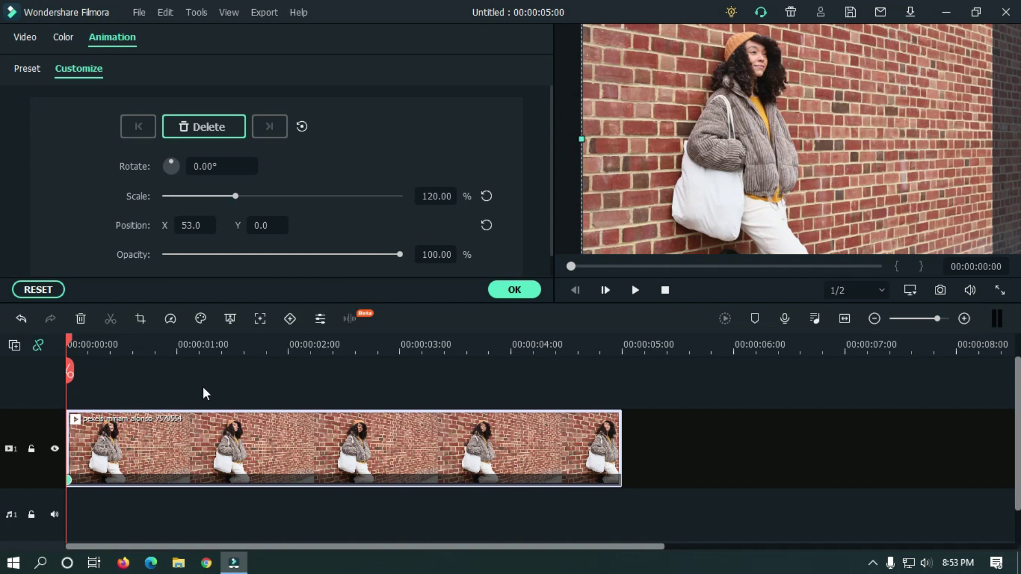
# Step: Create a second keyframe at 00:00:04:23 with X position -54 and move it to the clip's end
pyautogui.moveTo(72, 344); pyautogui.dragTo(617, 333)
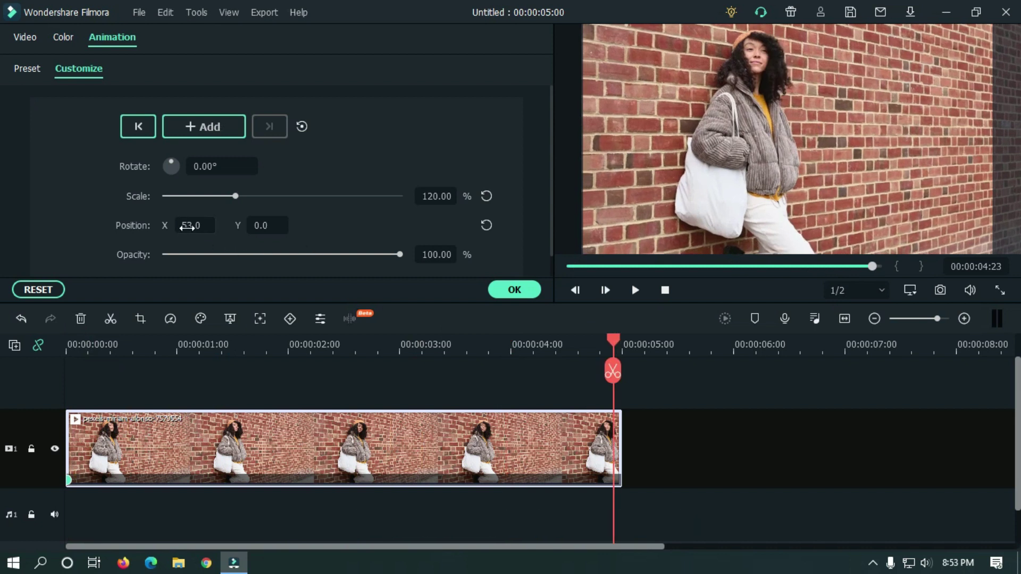
pyautogui.moveTo(195, 225); pyautogui.dragTo(138, 225)
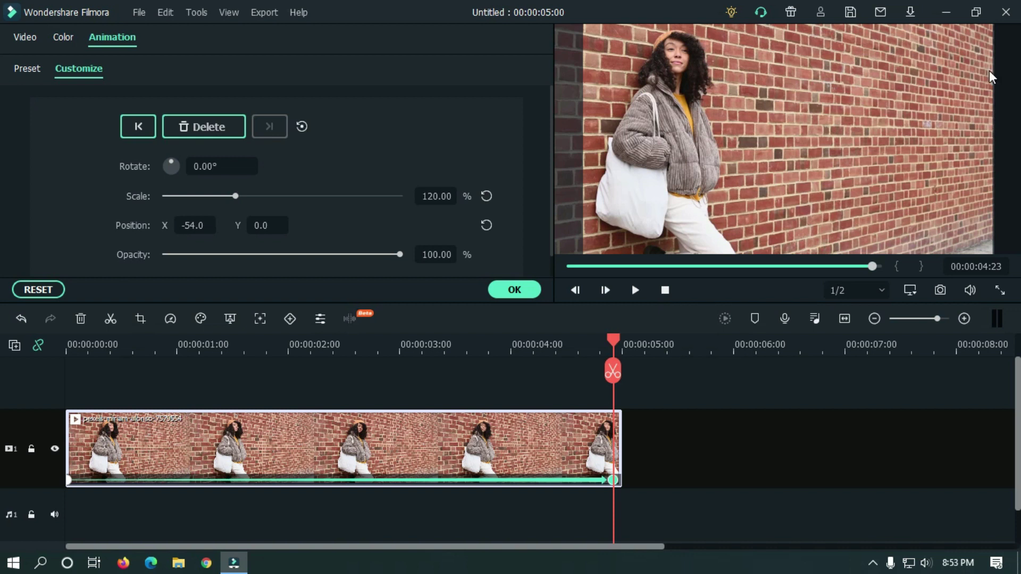
pyautogui.click(636, 479)
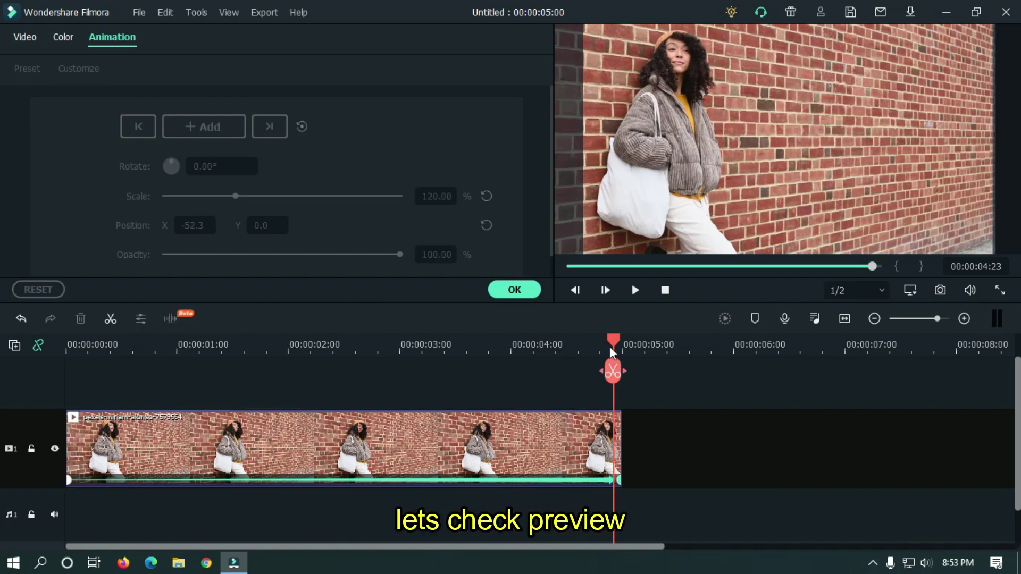
# Step: Close the animation settings and play back the clip's keyframed horizontal movement from the start
pyautogui.moveTo(613, 340); pyautogui.dragTo(3, 335)
pyautogui.click(512, 291)
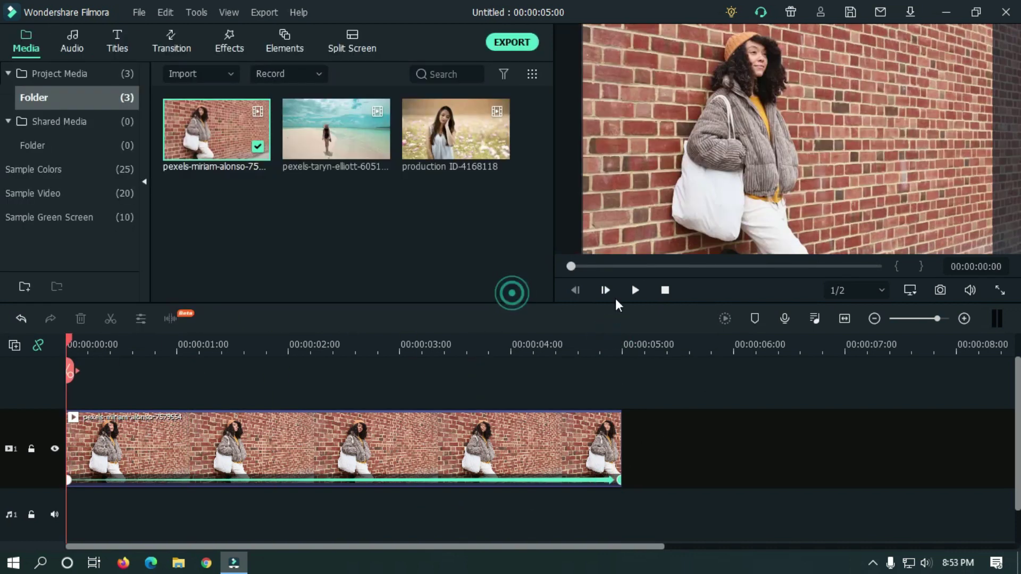
pyautogui.click(639, 294)
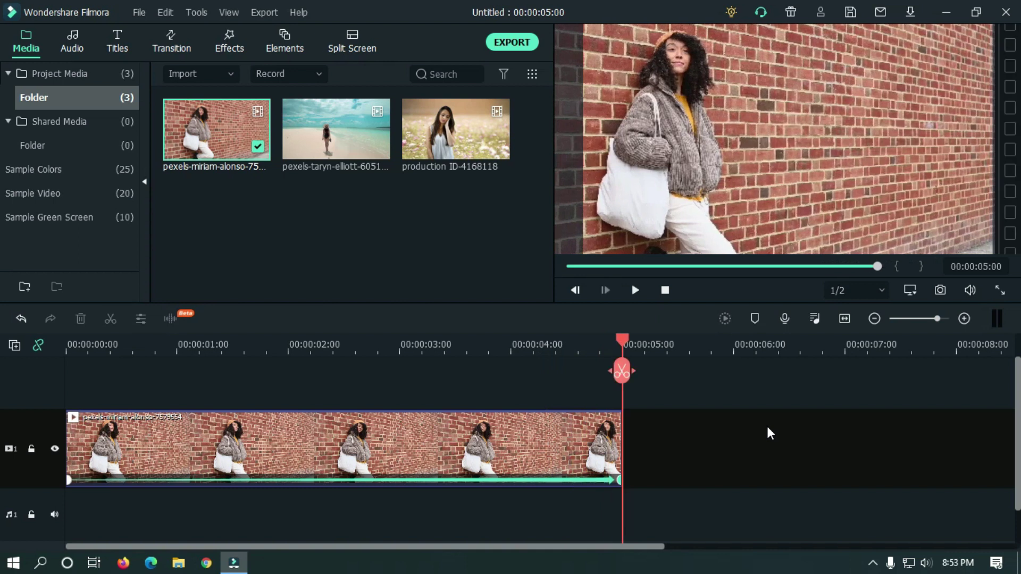
pyautogui.moveTo(622, 345); pyautogui.dragTo(67, 420)
pyautogui.click(634, 290)
pyautogui.moveTo(622, 341); pyautogui.dragTo(4, 343)
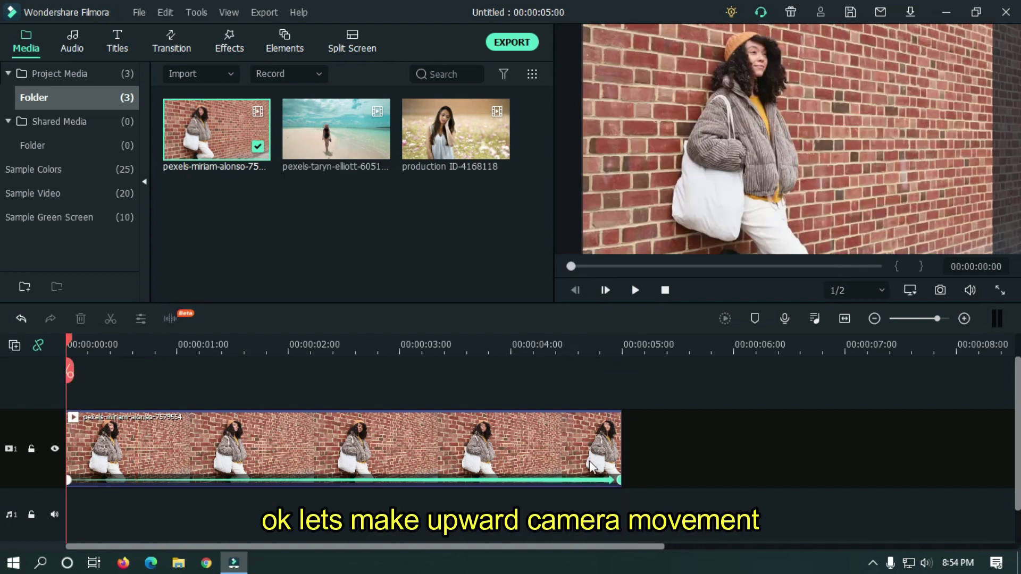
# Step: Delete all animation keyframes from the brick-wall clip
pyautogui.rightClick(619, 481)
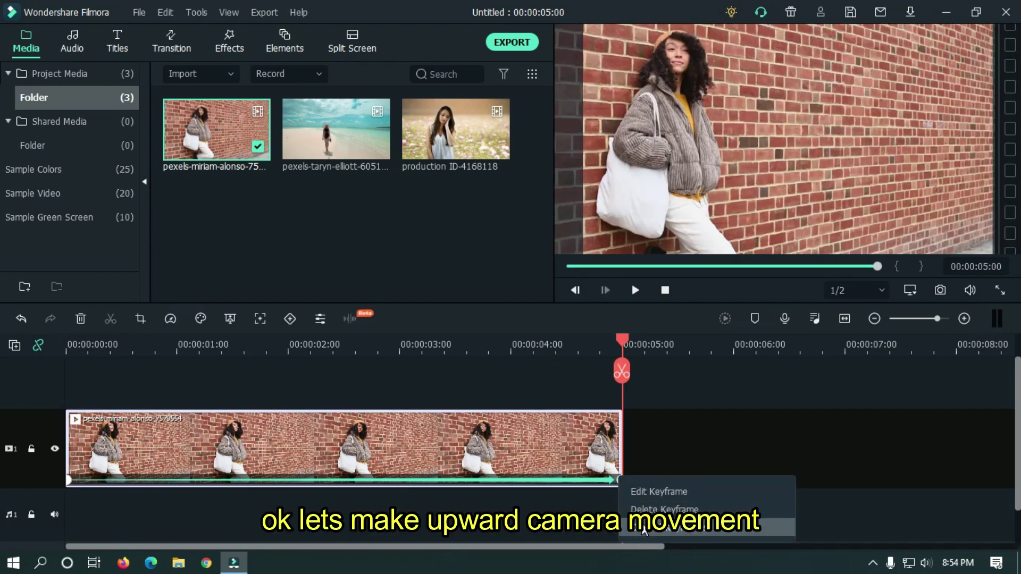
pyautogui.click(643, 528)
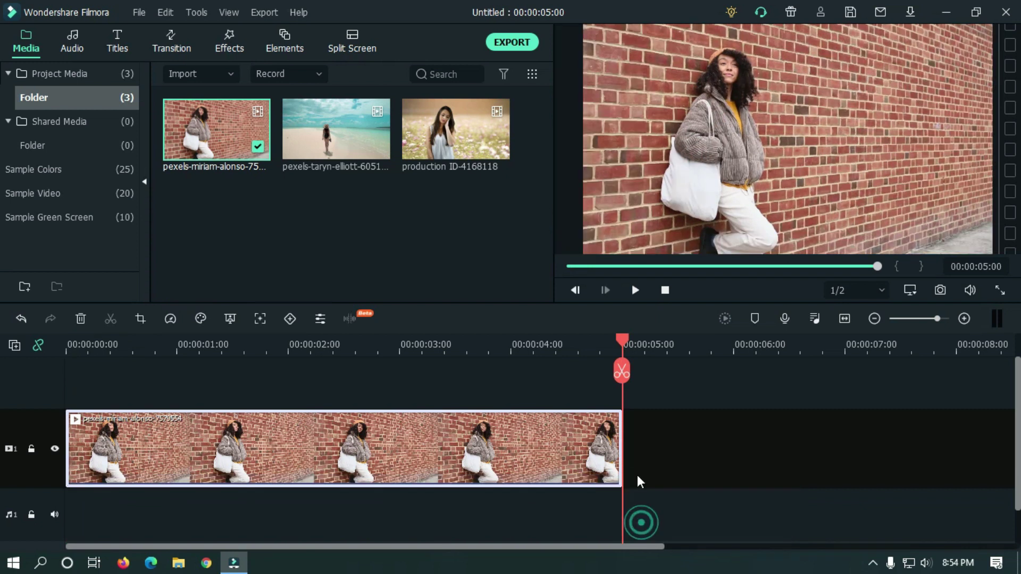
# Step: Use Pan & Zoom on the brick-wall clip to set a start frame of about 1236 × 695 around the woman's lower body
pyautogui.press('Home')
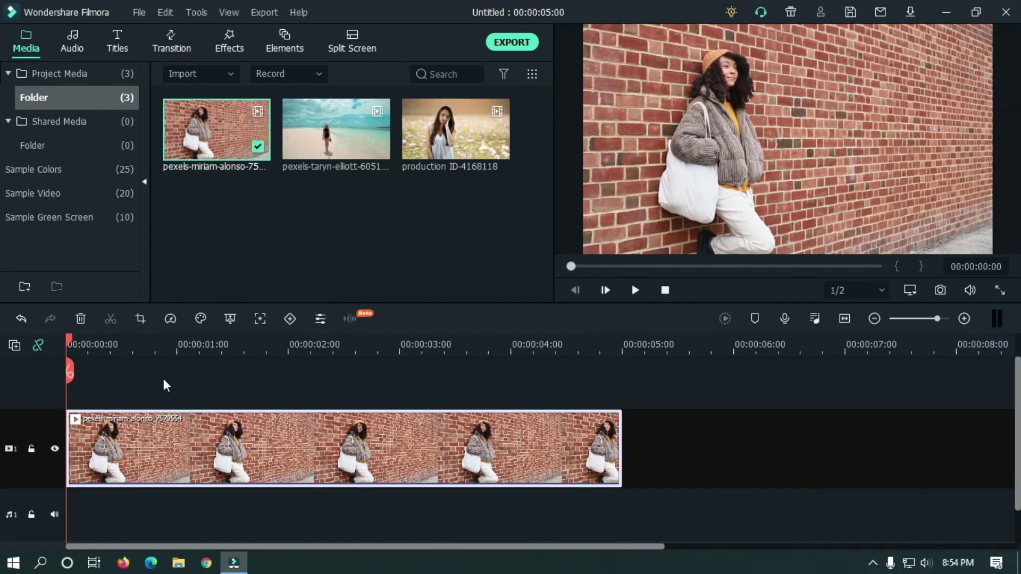
pyautogui.click(141, 320)
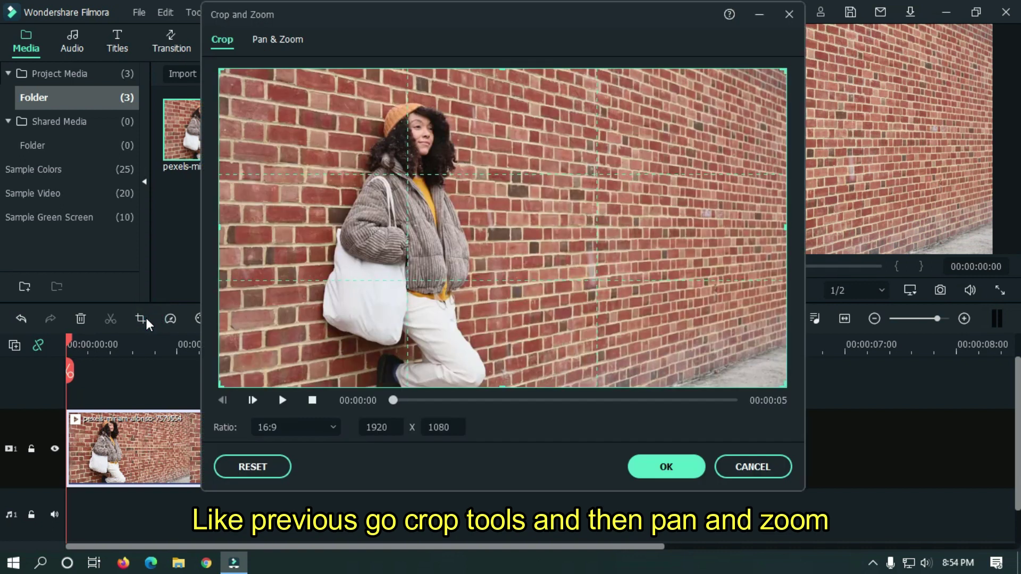
pyautogui.click(287, 39)
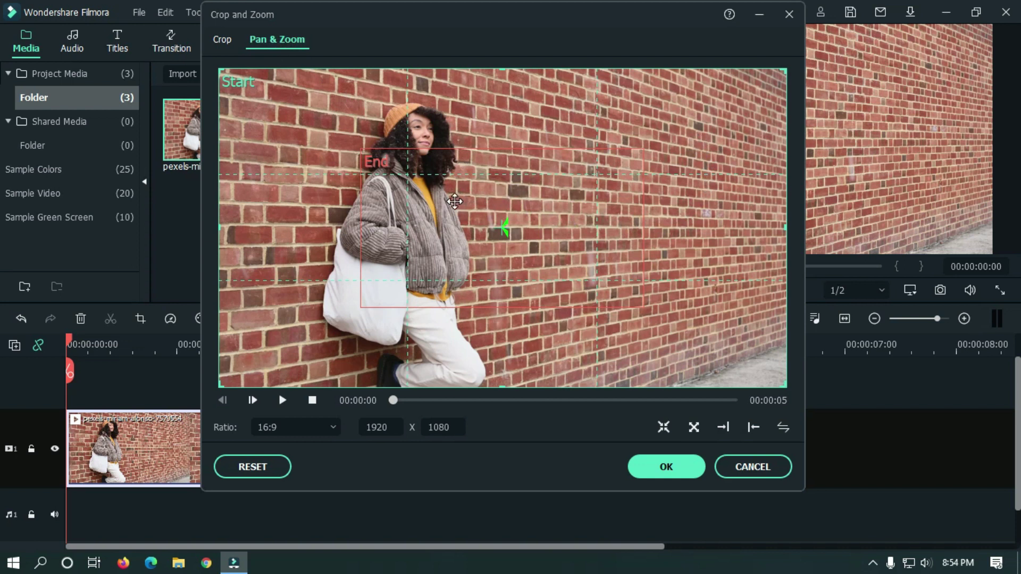
pyautogui.moveTo(453, 201); pyautogui.dragTo(596, 237)
pyautogui.click(674, 126)
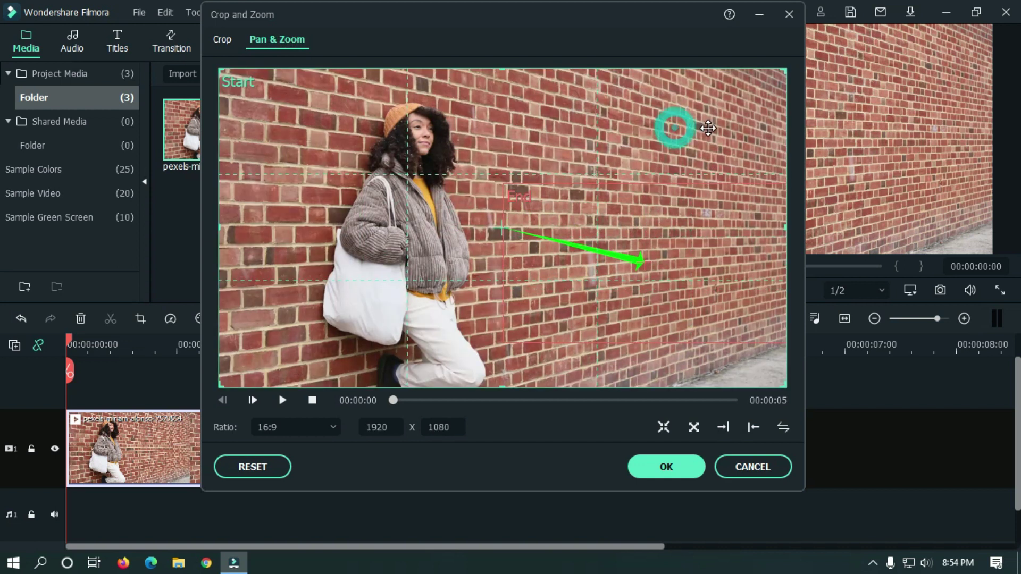
pyautogui.moveTo(786, 73); pyautogui.dragTo(583, 152)
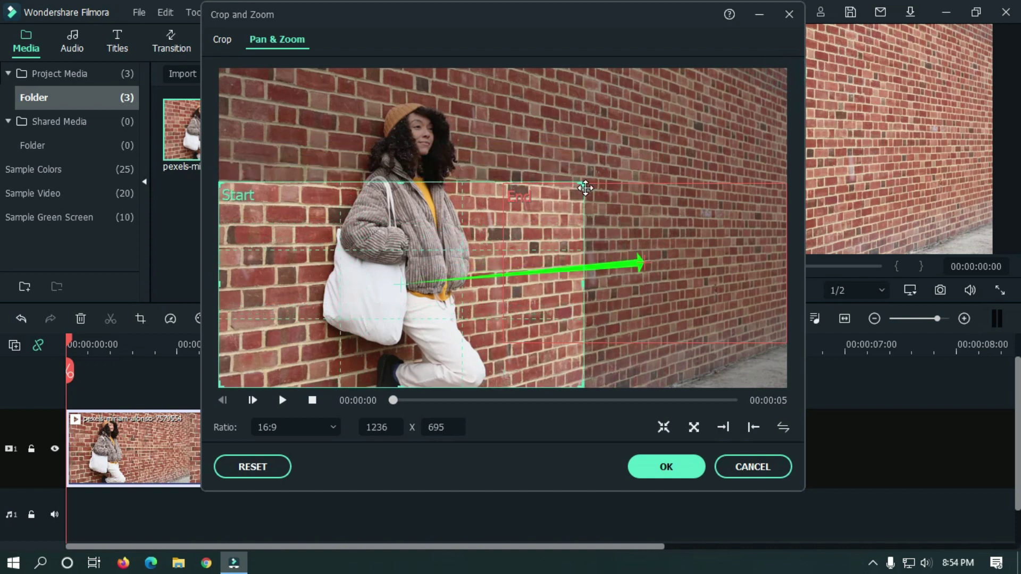
pyautogui.moveTo(650, 215); pyautogui.dragTo(520, 211)
pyautogui.hotkey('ctrl', 'z')
pyautogui.click(376, 312)
pyautogui.moveTo(376, 313)
pyautogui.mouseDown()
pyautogui.moveTo(372, 324)
pyautogui.moveTo(386, 326)
pyautogui.mouseUp()
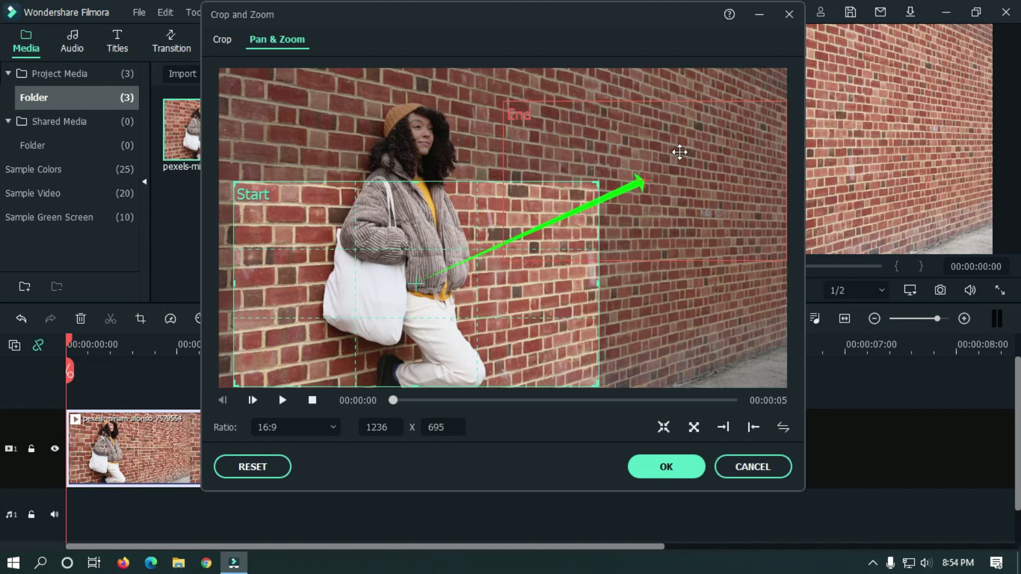
# Step: Align the end frame with the start frame, resize it to about 1233 × 694 and move it straight up to the image's upper edge
pyautogui.moveTo(679, 152); pyautogui.dragTo(446, 241)
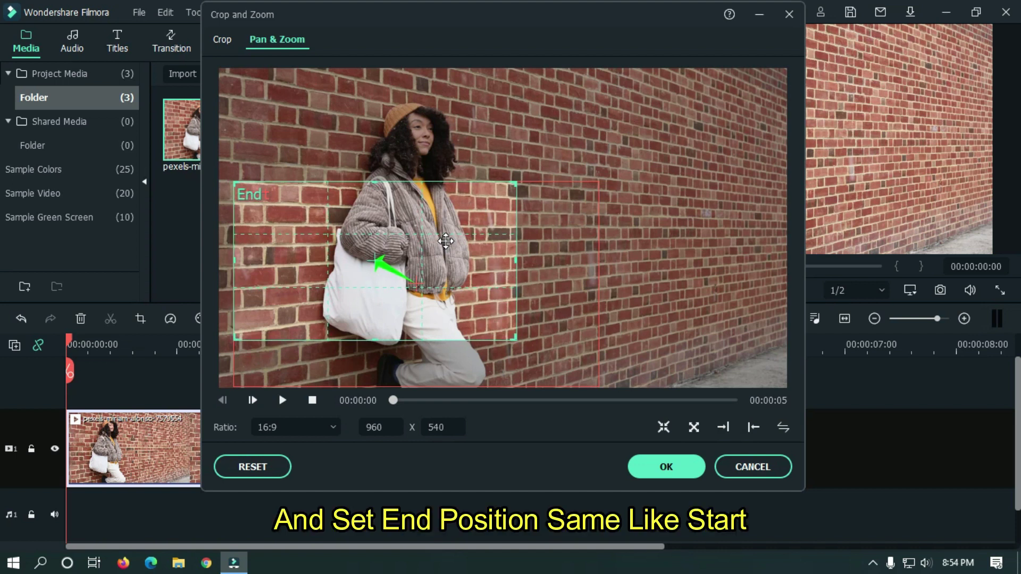
pyautogui.moveTo(511, 338); pyautogui.dragTo(598, 396)
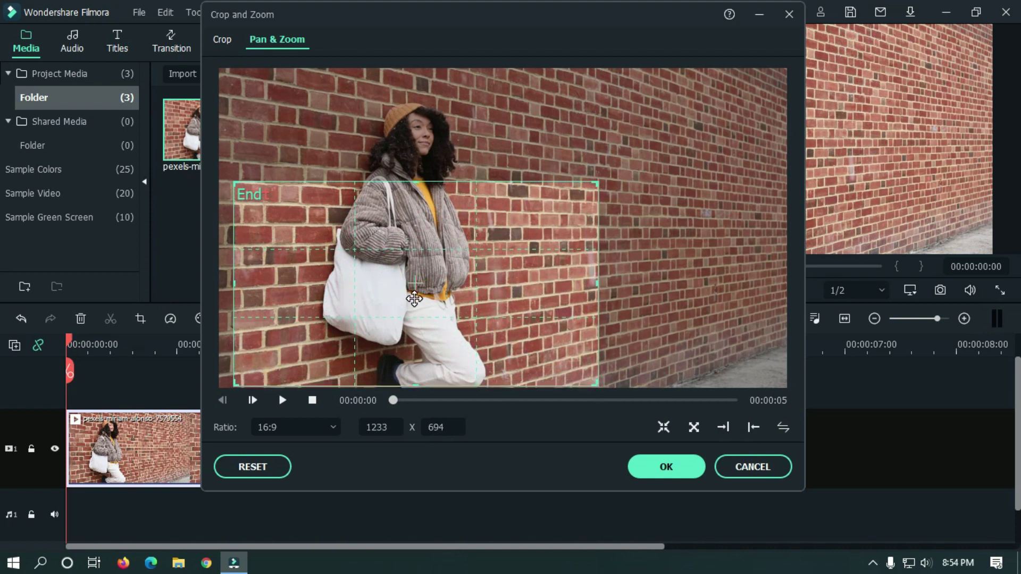
pyautogui.moveTo(414, 298); pyautogui.dragTo(422, 206)
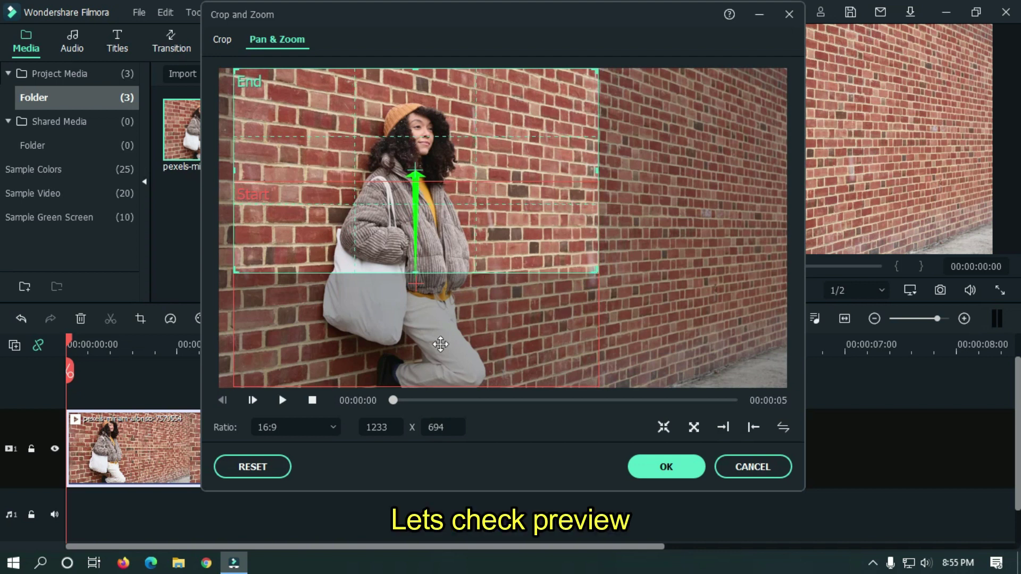
# Step: Play the upward pan preview twice and discard the Pan & Zoom changes
pyautogui.click(283, 400)
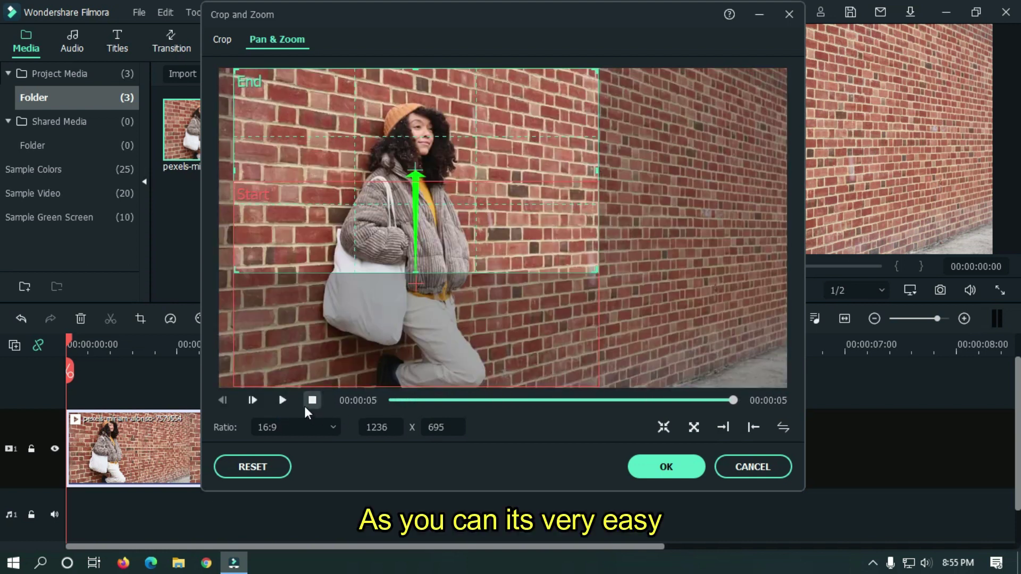
pyautogui.click(278, 400)
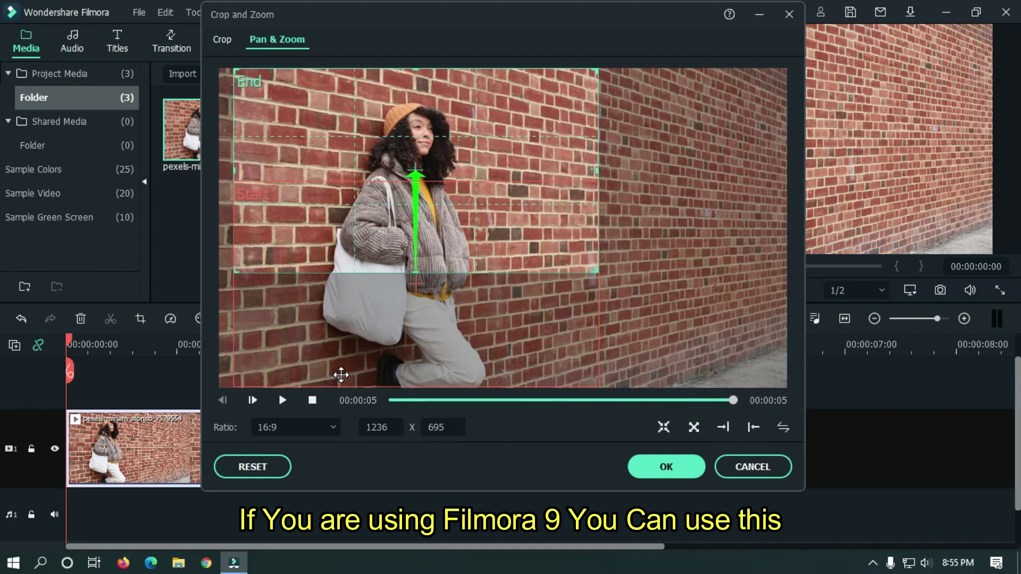
pyautogui.click(755, 471)
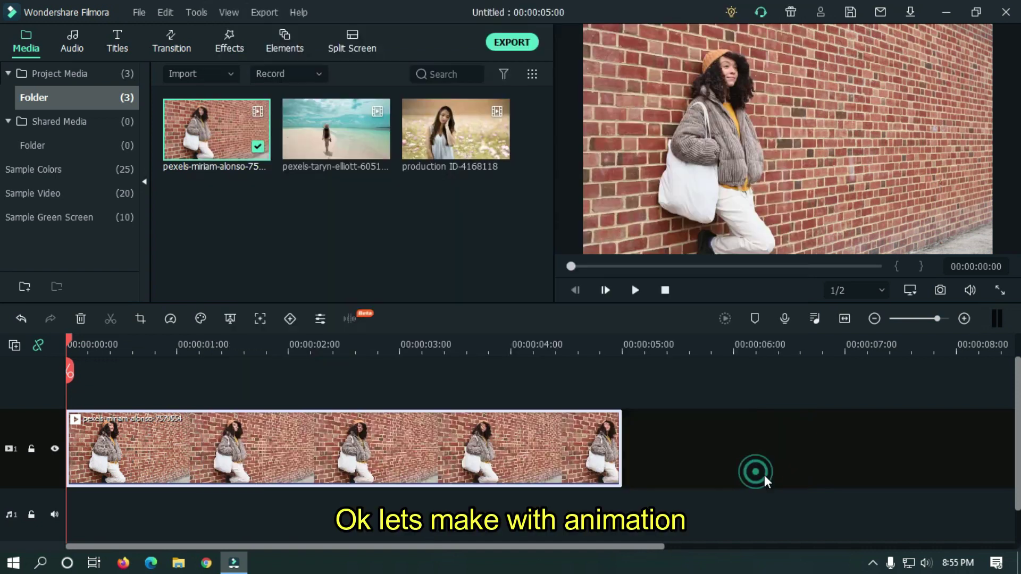
# Step: Add a custom animation keyframe at the brick-wall clip's start with scale 130% and Y position 47
pyautogui.doubleClick(289, 426)
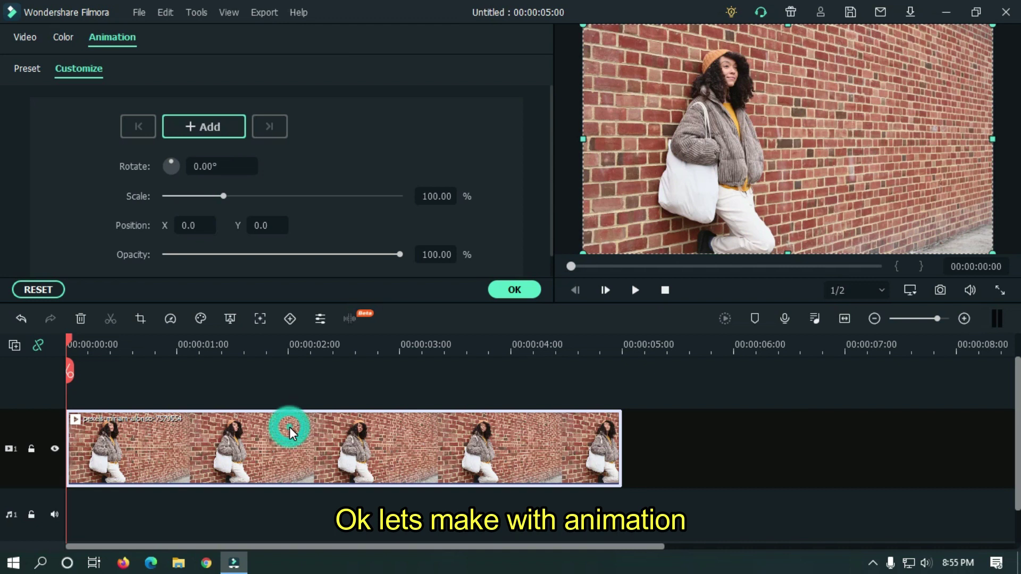
pyautogui.click(215, 137)
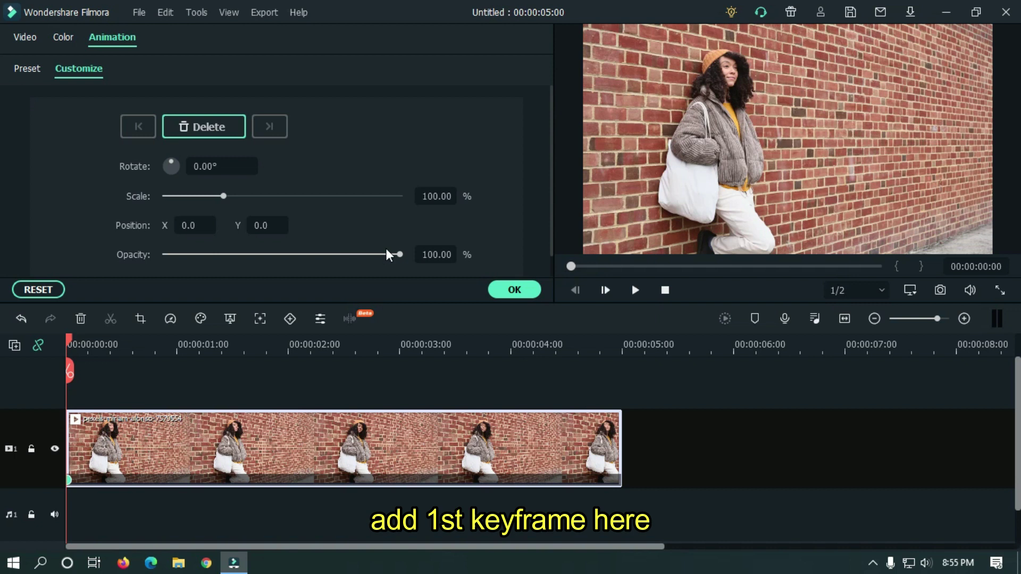
pyautogui.click(439, 195)
pyautogui.write('12')
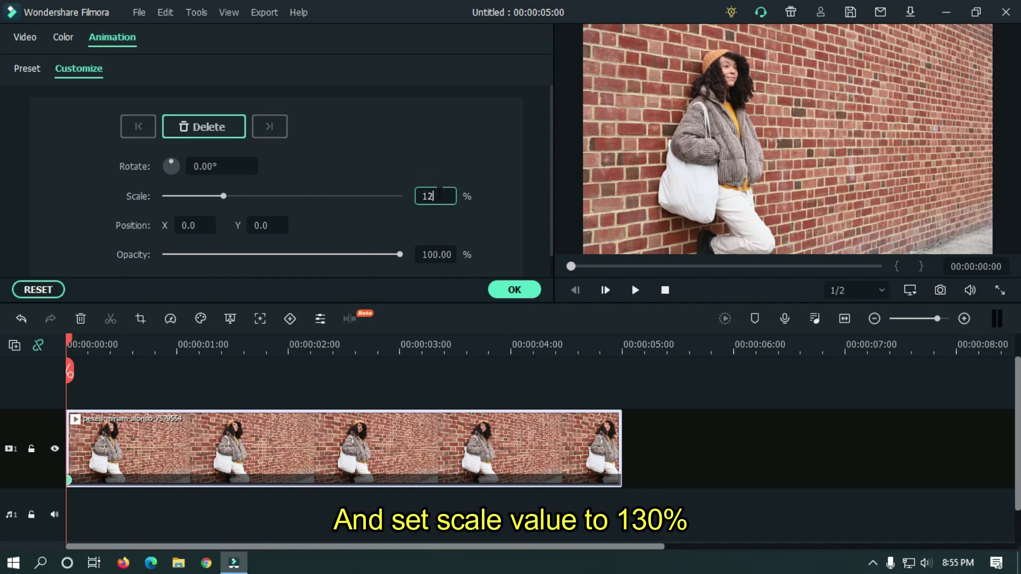
pyautogui.write('0')
pyautogui.press('Return')
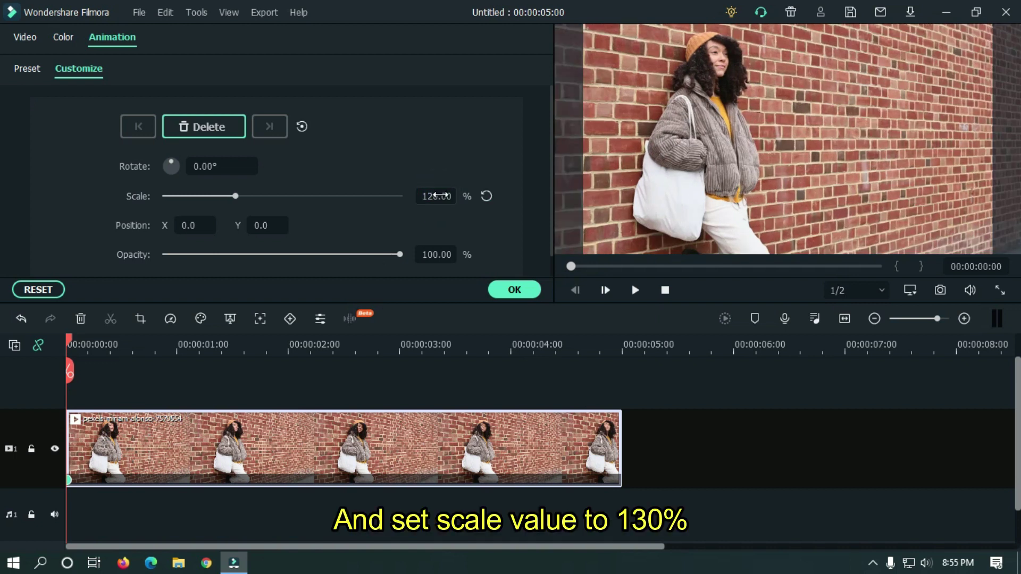
pyautogui.click(441, 196)
pyautogui.write('130')
pyautogui.press('Return')
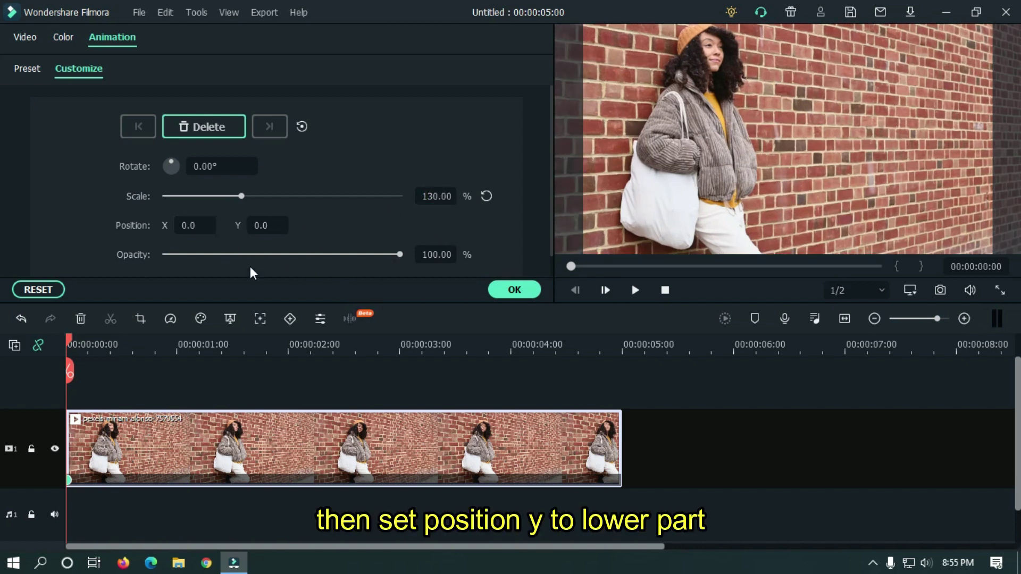
pyautogui.moveTo(259, 225); pyautogui.dragTo(321, 226)
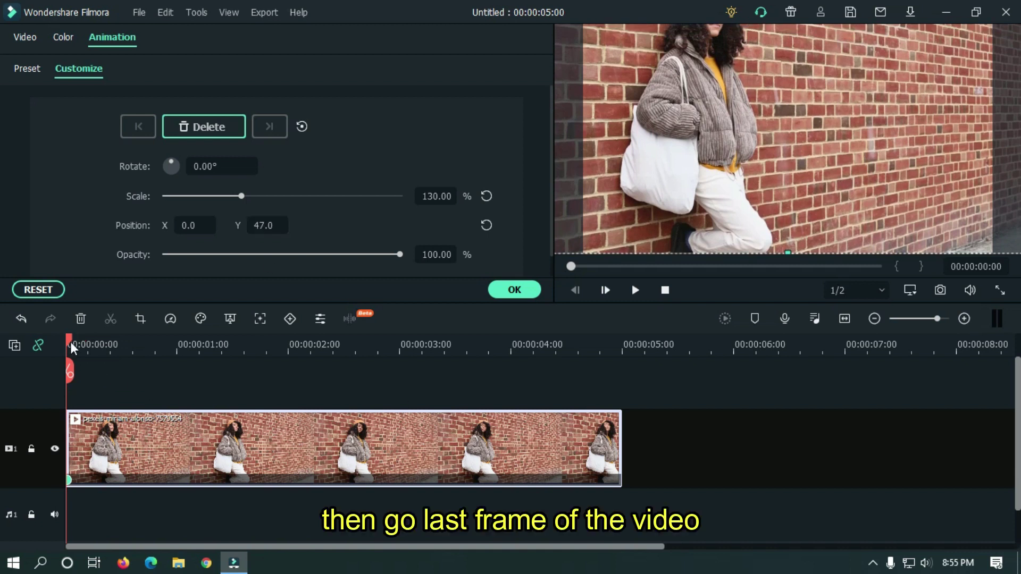
# Step: Create a second keyframe at 00:00:04:24 with Y position -41 and move it to the clip's end
pyautogui.moveTo(70, 342); pyautogui.dragTo(618, 324)
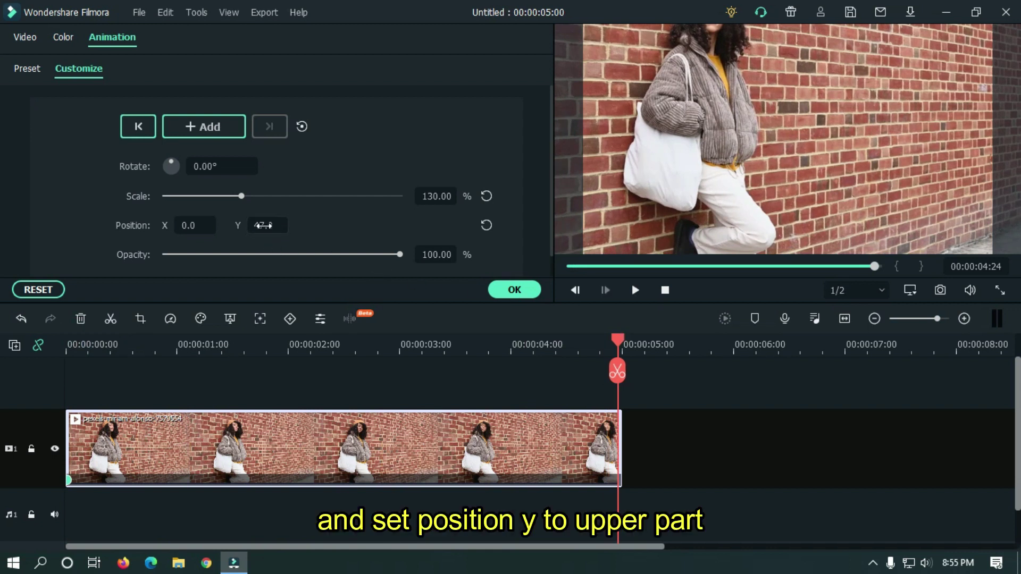
pyautogui.moveTo(262, 226); pyautogui.dragTo(214, 226)
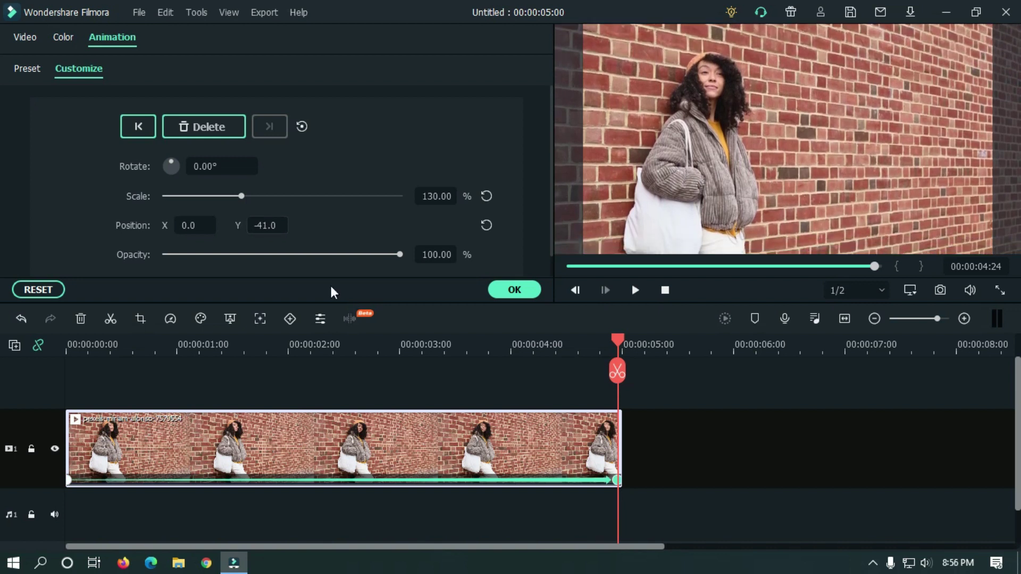
pyautogui.click(645, 478)
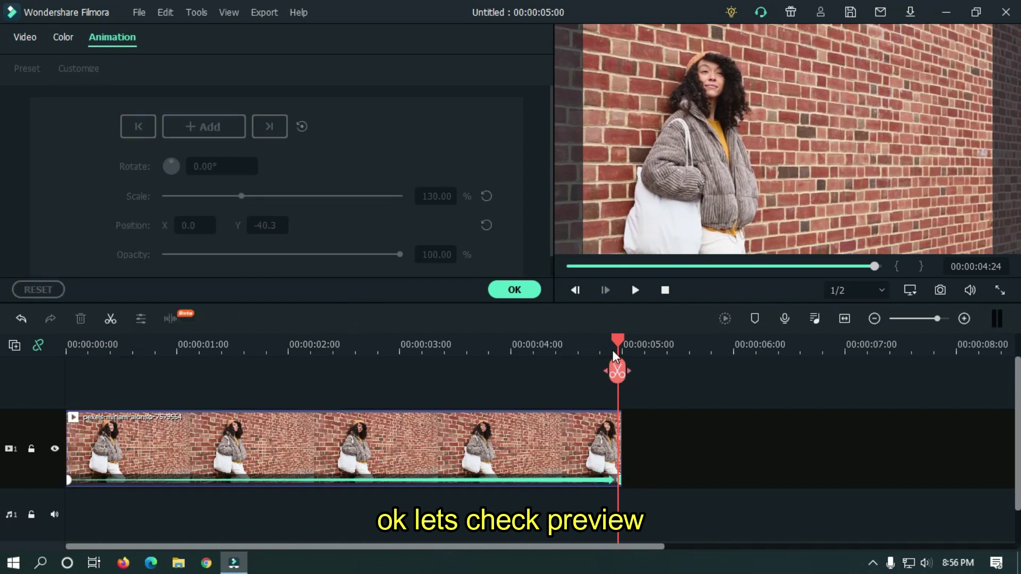
# Step: Close the animation settings and play back the clip's keyframed vertical movement from the start
pyautogui.press('Home')
pyautogui.click(520, 287)
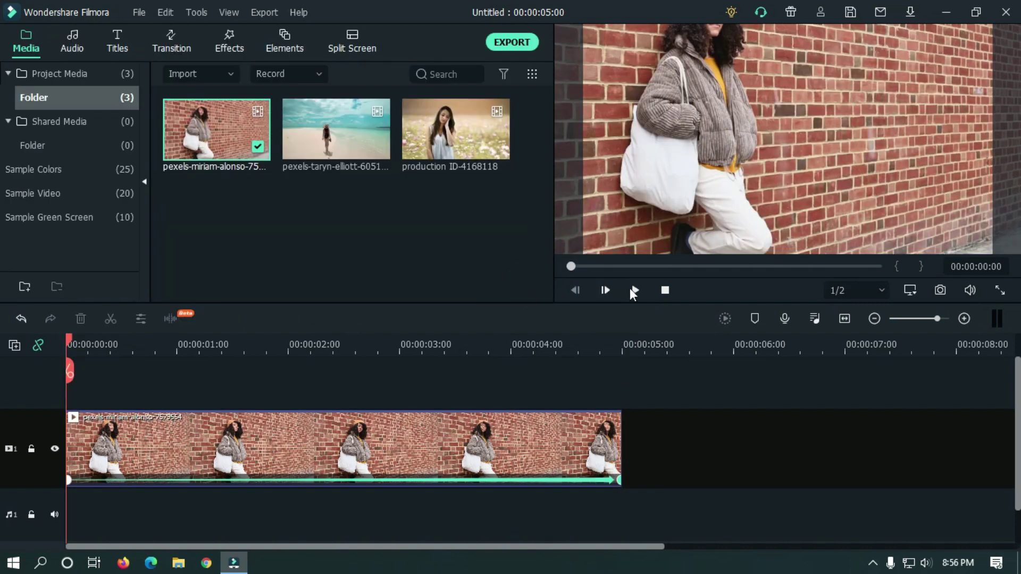
pyautogui.click(635, 290)
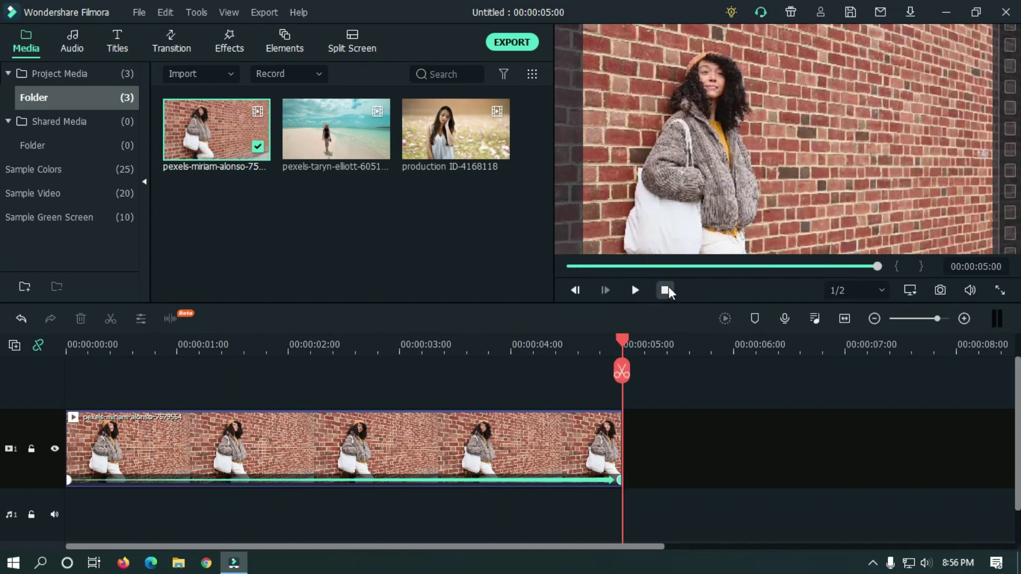
pyautogui.click(666, 290)
pyautogui.press('space')
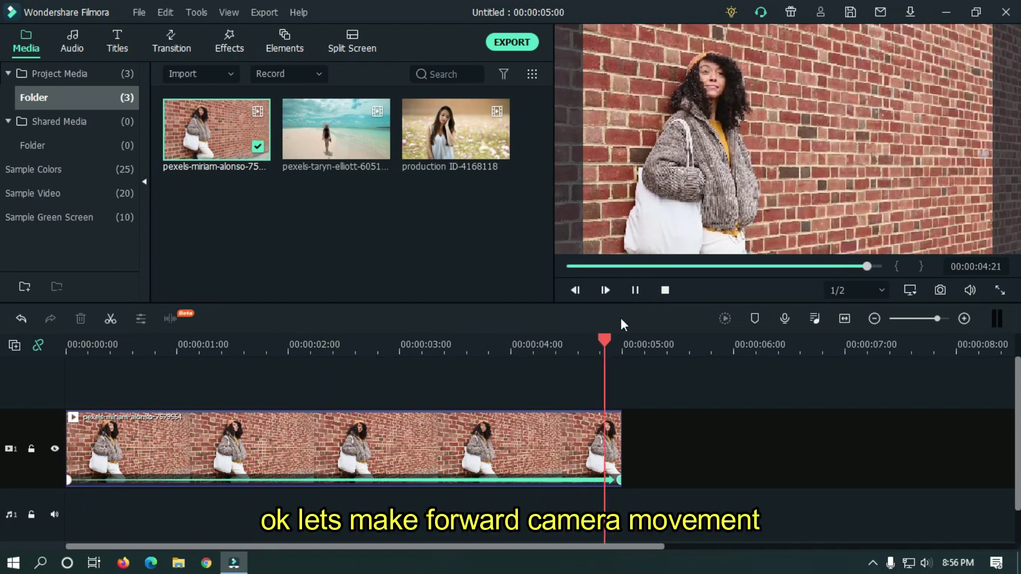
# Step: Delete the brick-wall clip from the timeline and place the beach clip at the start of video track 1
pyautogui.moveTo(623, 355); pyautogui.dragTo(573, 345)
pyautogui.moveTo(656, 438); pyautogui.dragTo(462, 436)
pyautogui.press('Delete')
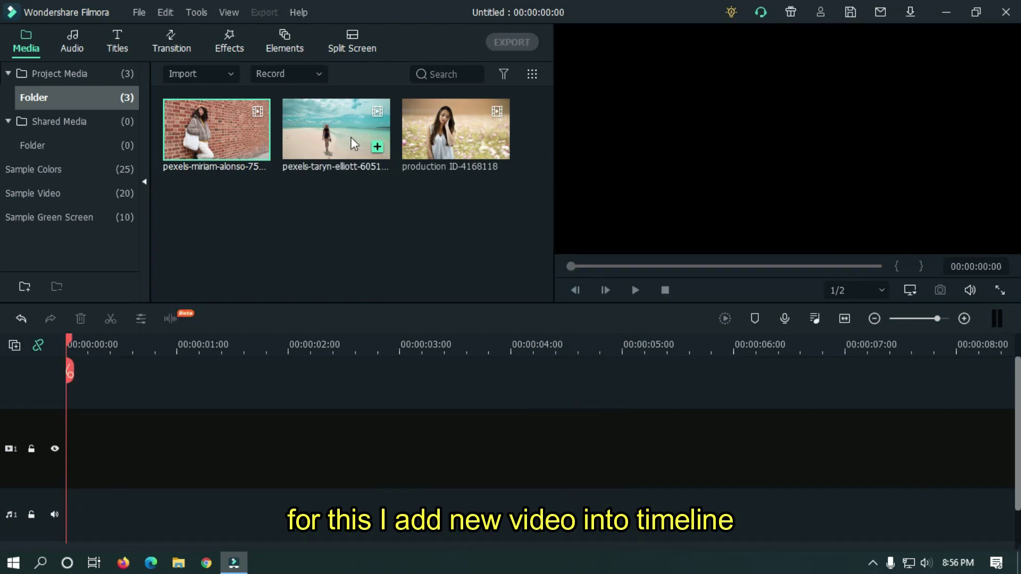
pyautogui.moveTo(346, 133); pyautogui.dragTo(306, 444)
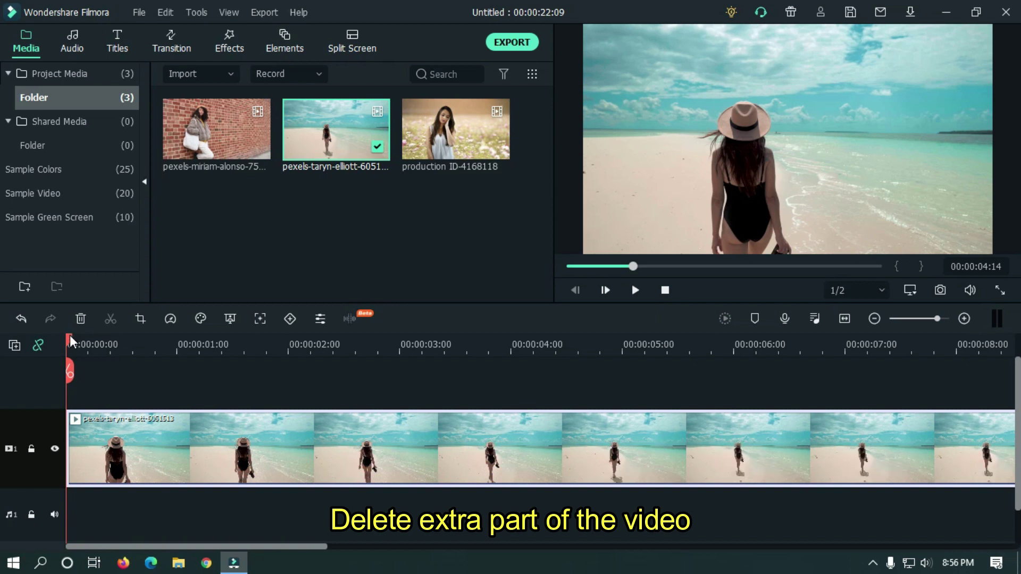
# Step: Split the beach clip at 00:00:05:00 and delete the part after the cut
pyautogui.moveTo(71, 336); pyautogui.dragTo(637, 356)
pyautogui.click(636, 372)
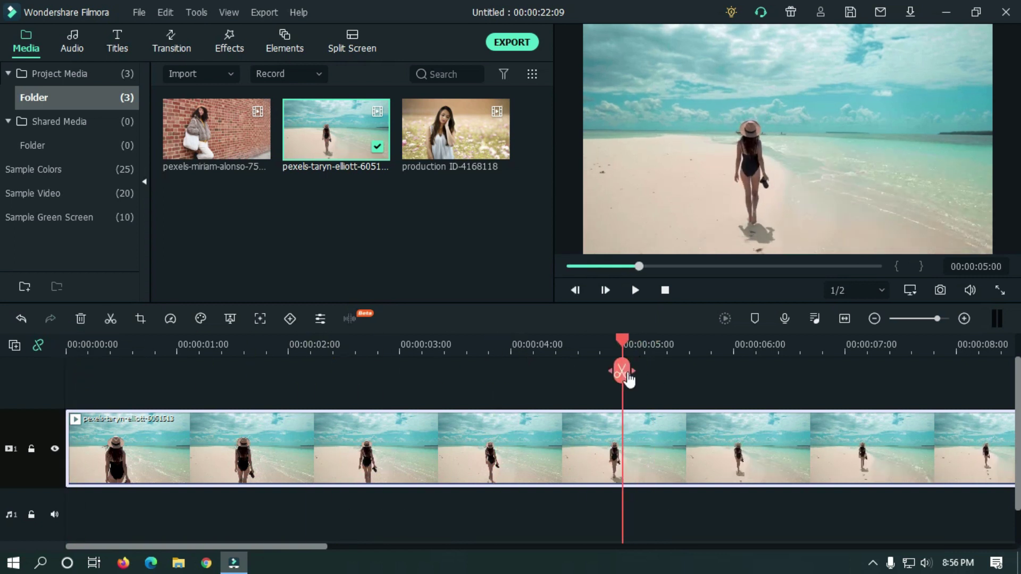
pyautogui.click(656, 426)
pyautogui.press('Delete')
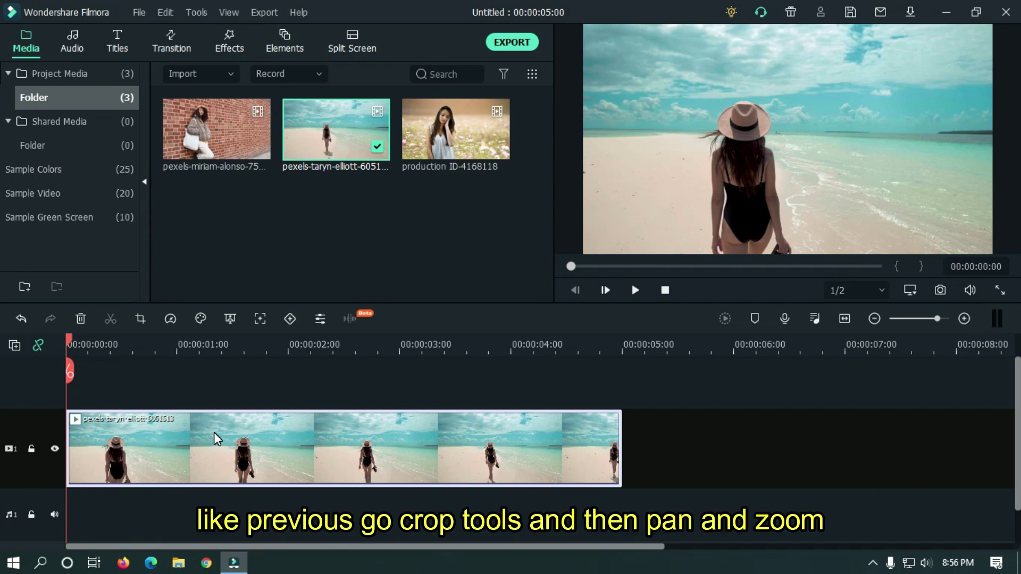
# Step: Use Pan & Zoom on the beach clip to set an end frame of about 1145 × 644 around the woman at the image's lower edge
pyautogui.click(143, 319)
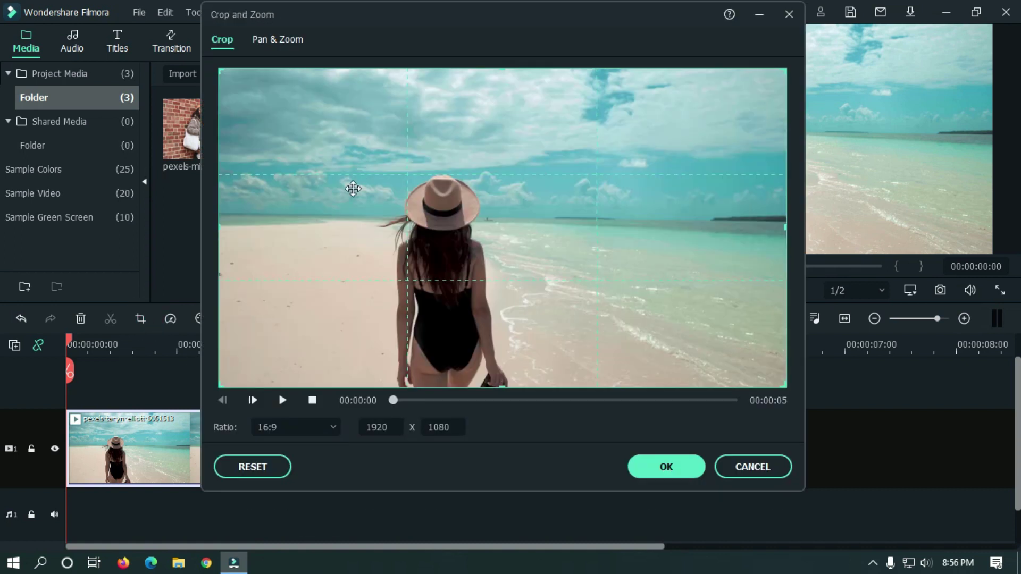
pyautogui.click(281, 43)
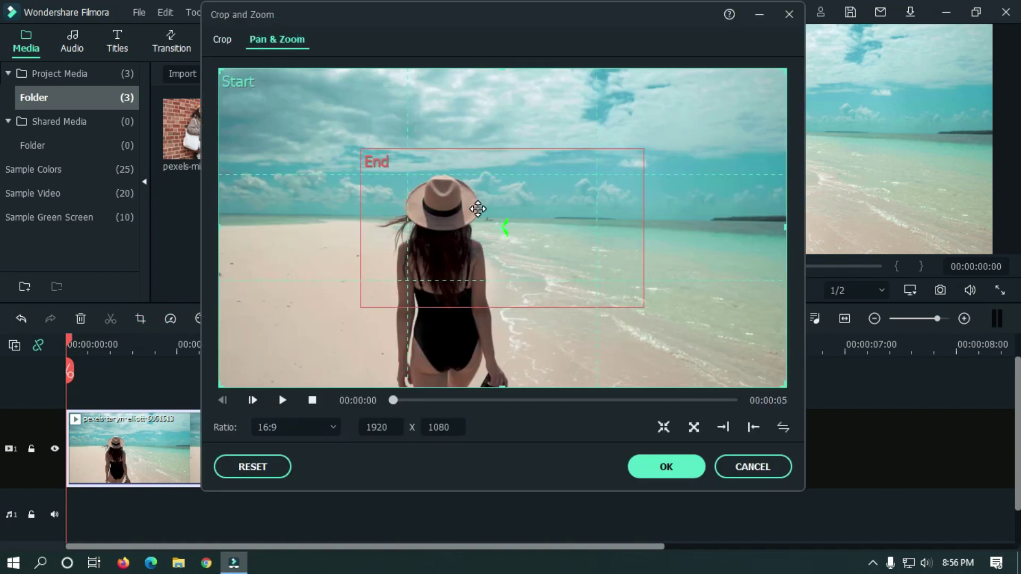
pyautogui.moveTo(478, 209); pyautogui.dragTo(443, 214)
pyautogui.moveTo(566, 302); pyautogui.dragTo(616, 332)
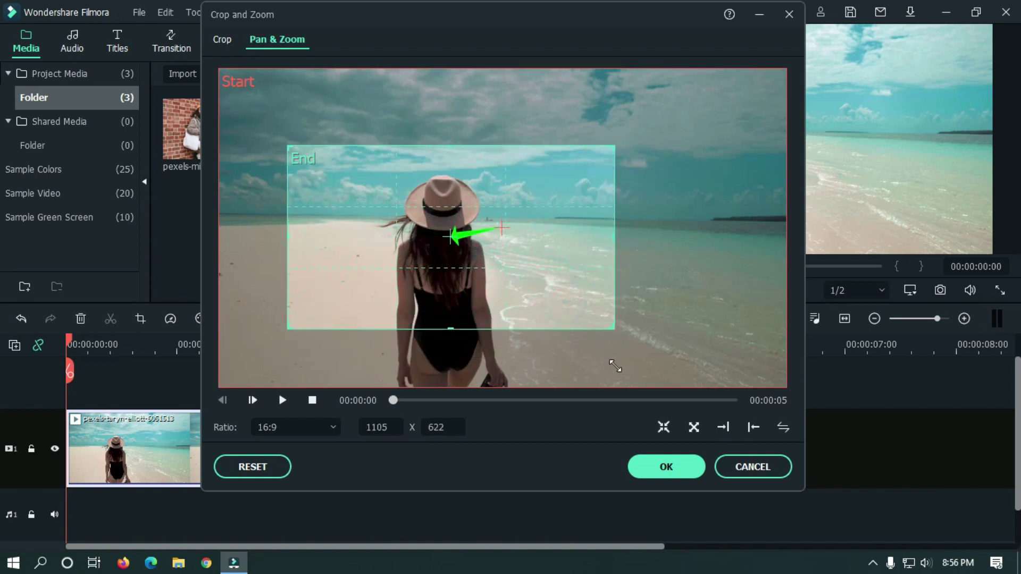
pyautogui.moveTo(553, 292); pyautogui.dragTo(549, 360)
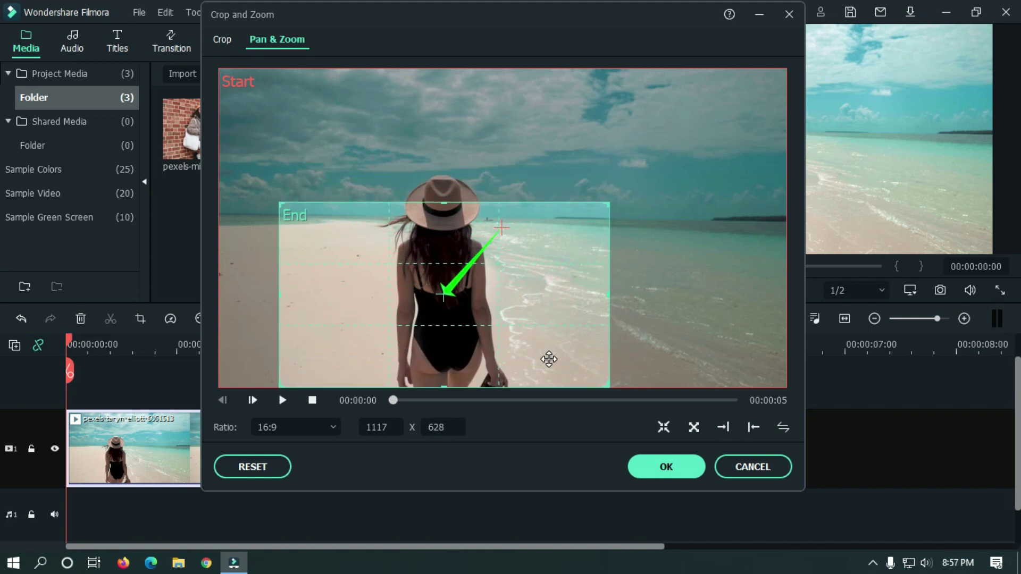
pyautogui.moveTo(608, 204); pyautogui.dragTo(617, 179)
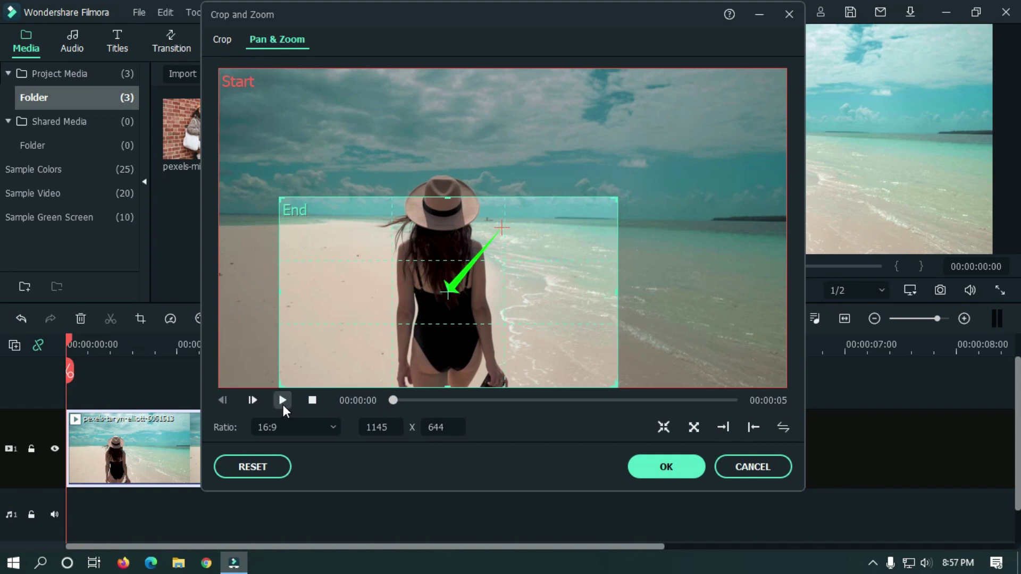
# Step: Play the beach clip's forward zoom preview and discard the Pan & Zoom changes
pyautogui.click(283, 401)
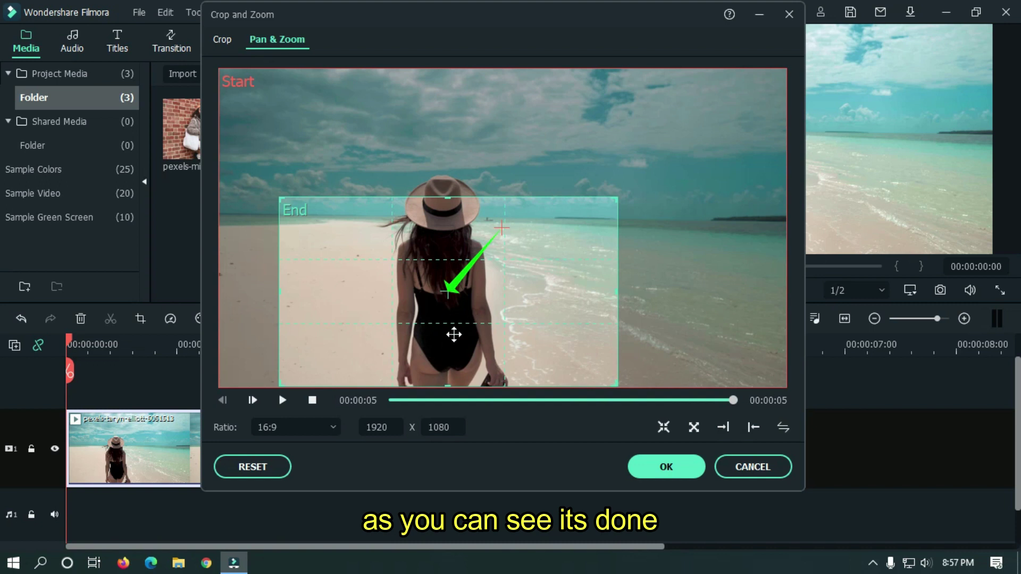
pyautogui.click(753, 467)
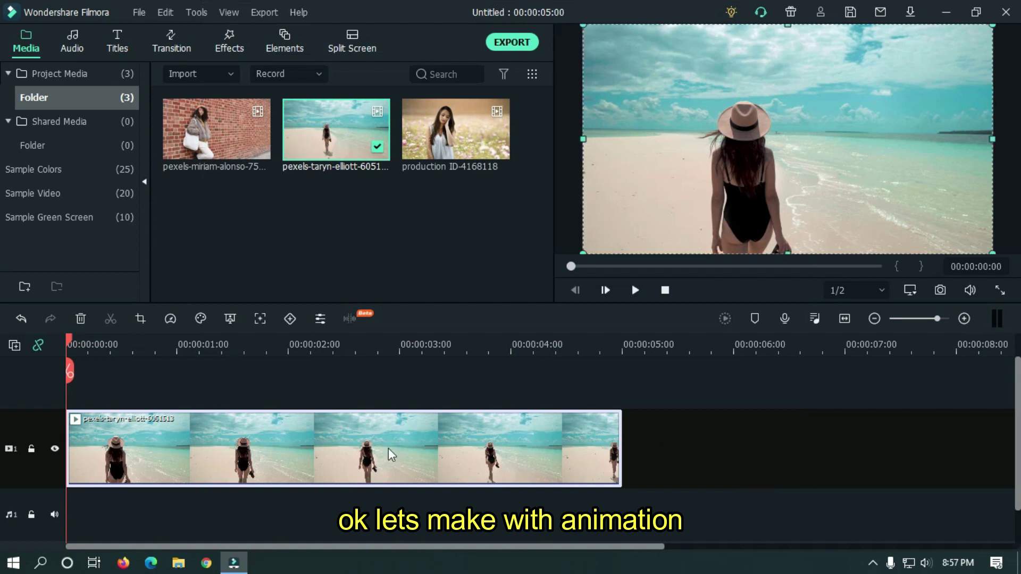
# Step: Add an animation keyframe at the beach clip's start and another at 00:00:04:21 with the scale set to 180%
pyautogui.doubleClick(287, 435)
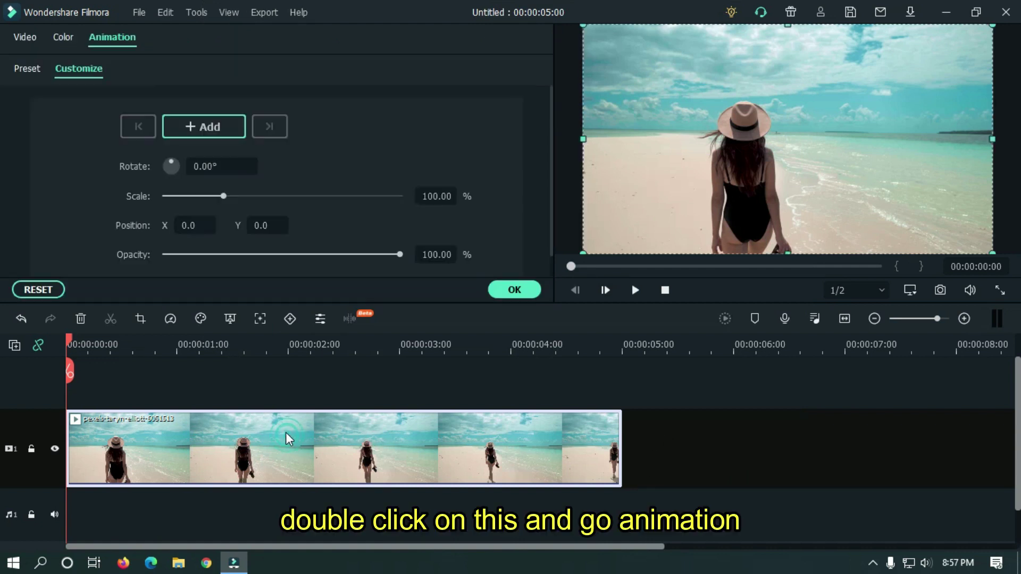
pyautogui.click(199, 125)
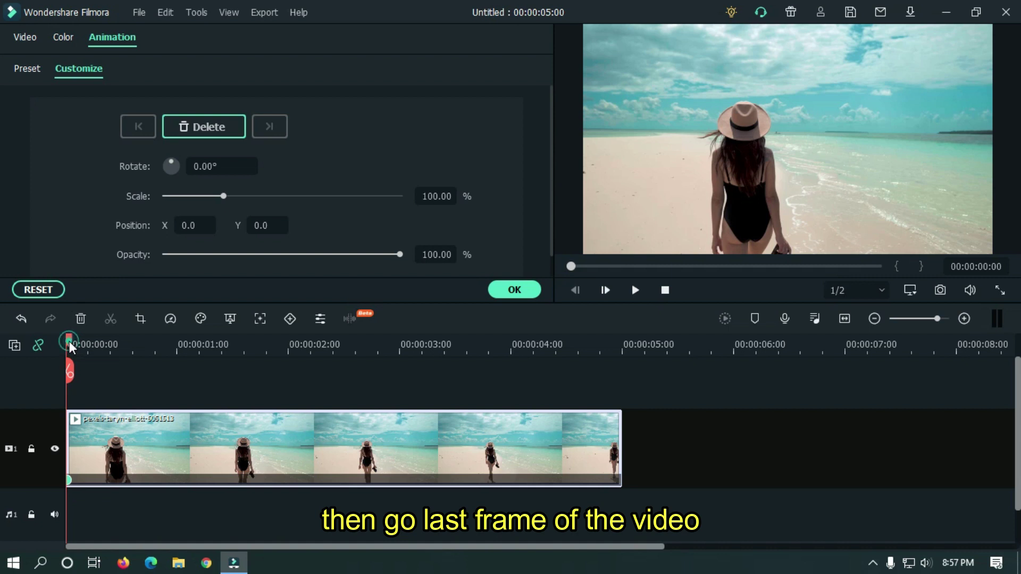
pyautogui.moveTo(70, 342); pyautogui.dragTo(607, 340)
pyautogui.doubleClick(435, 196)
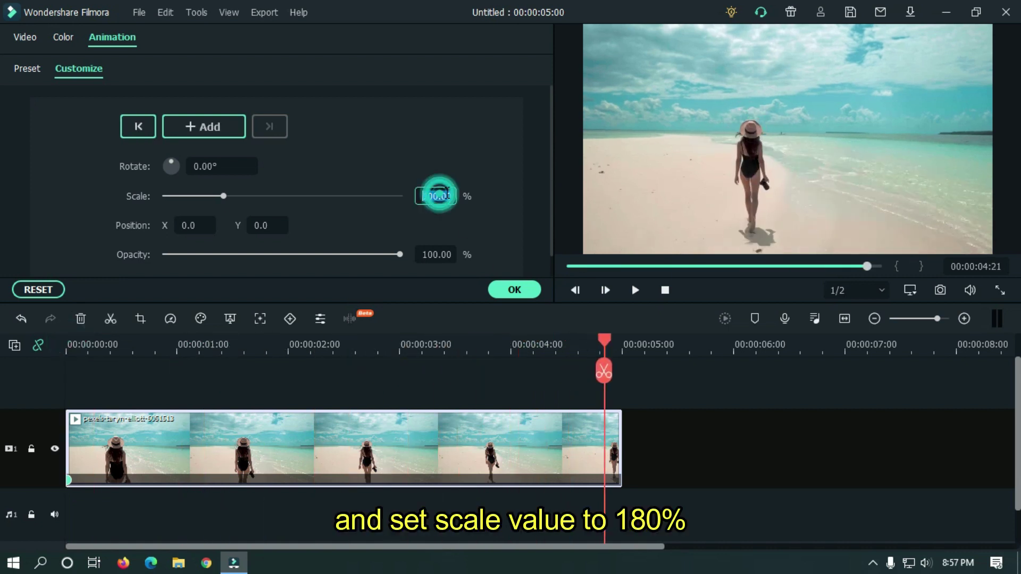
pyautogui.write('150')
pyautogui.press('Return')
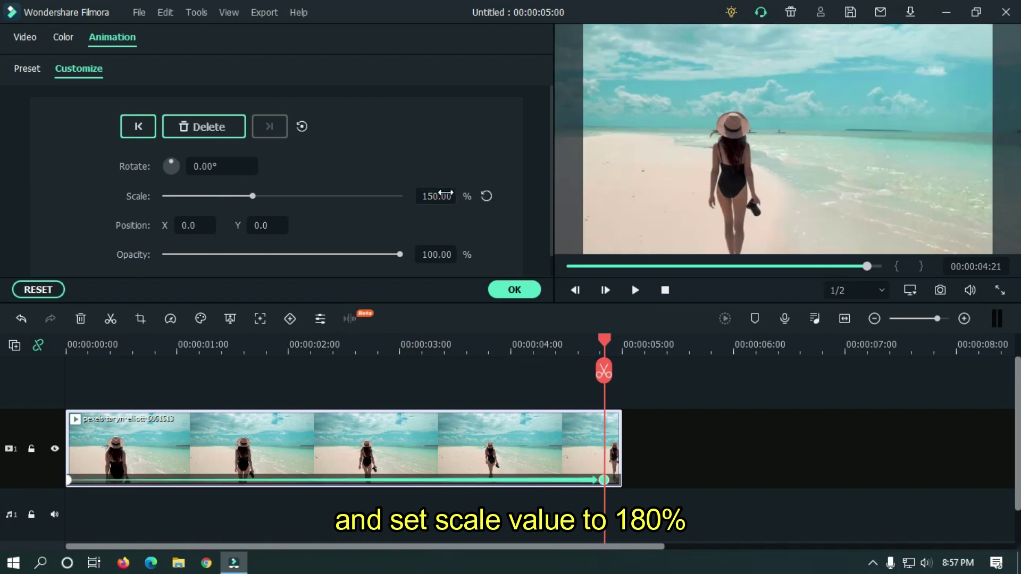
pyautogui.doubleClick(436, 196)
pyautogui.write('180')
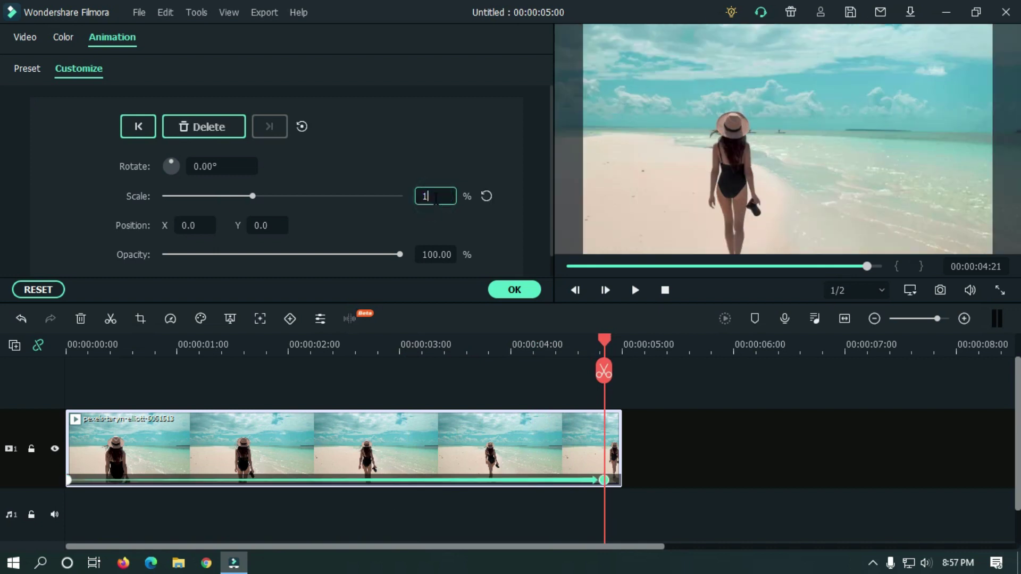
pyautogui.press('Return')
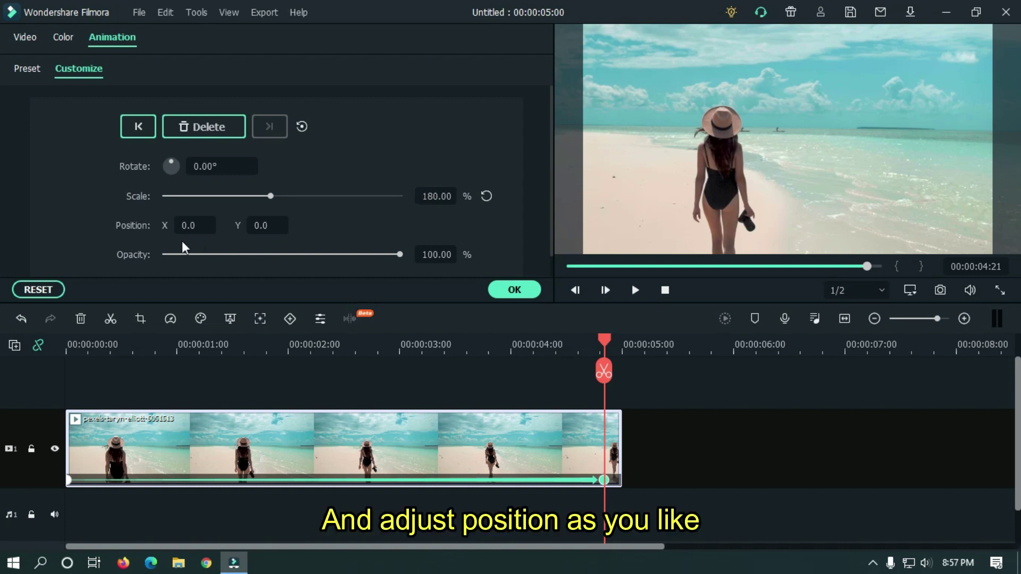
# Step: Set the beach clip's second keyframe position to X 61, Y 54 and move the keyframe to the clip's end
pyautogui.moveTo(721, 176); pyautogui.dragTo(767, 175)
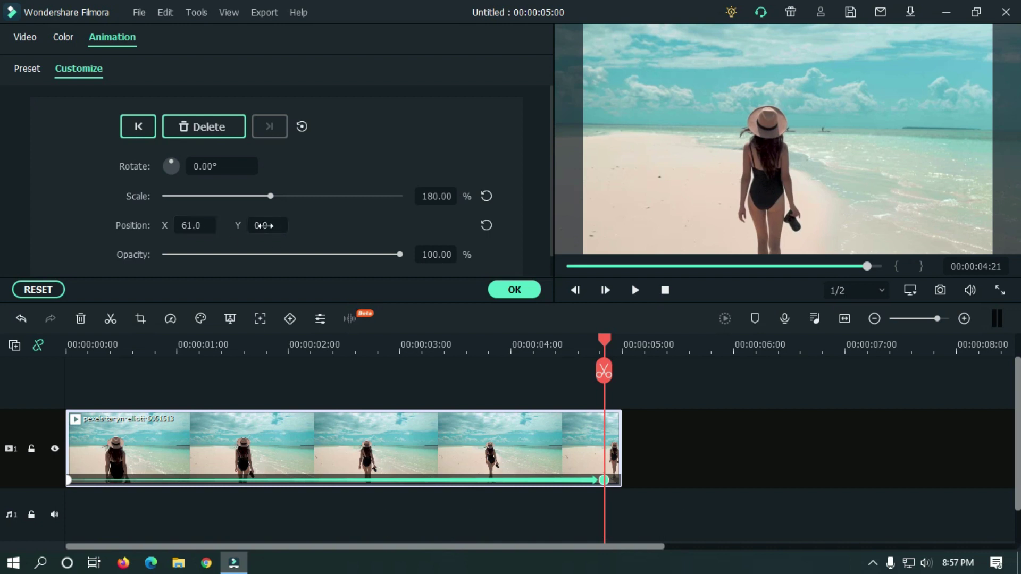
pyautogui.moveTo(264, 226); pyautogui.dragTo(296, 225)
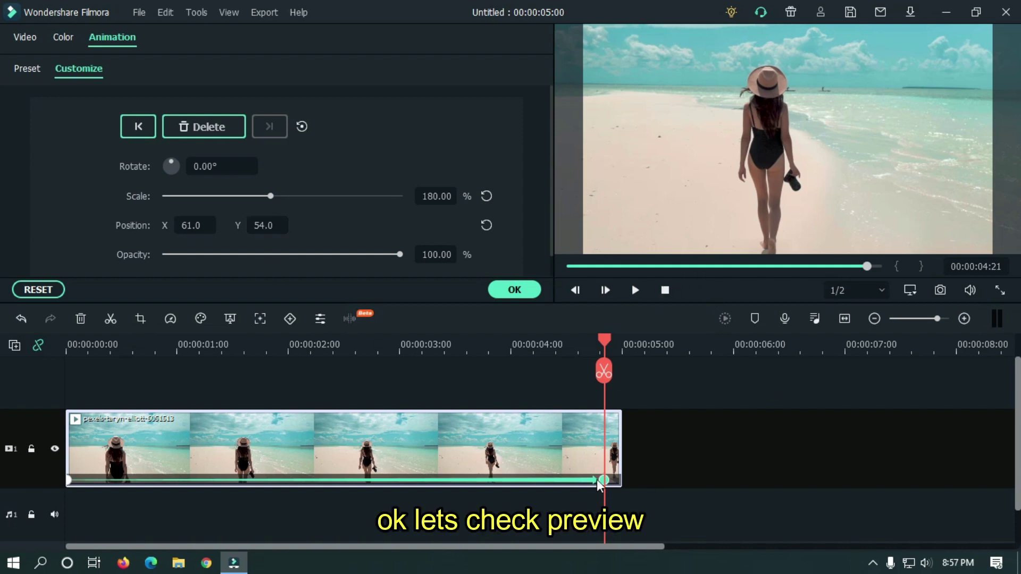
pyautogui.click(674, 393)
# Step: Play the beach clip from its start to preview the keyframed forward movement
pyautogui.click(575, 290)
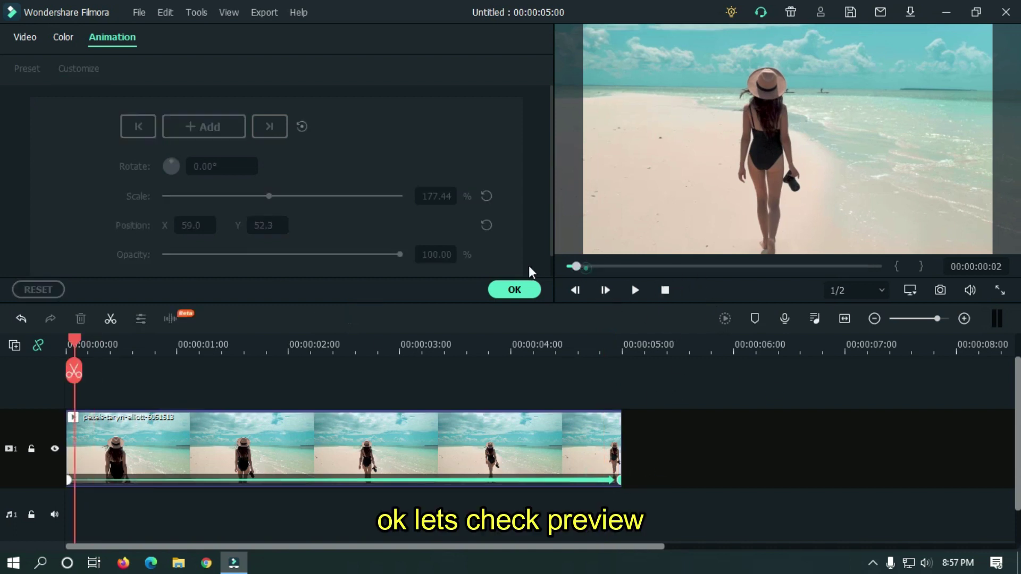
pyautogui.click(635, 290)
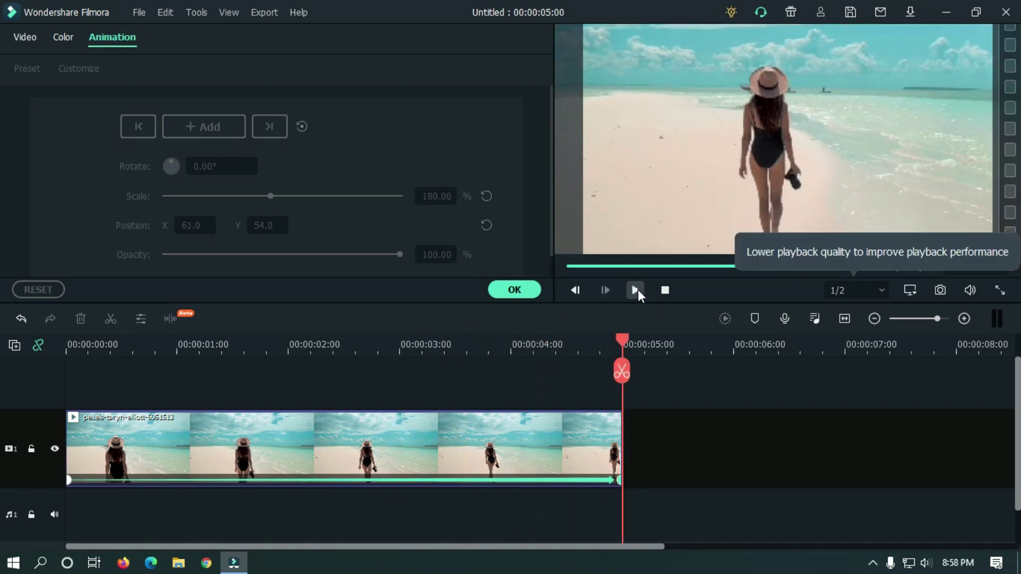
pyautogui.click(662, 375)
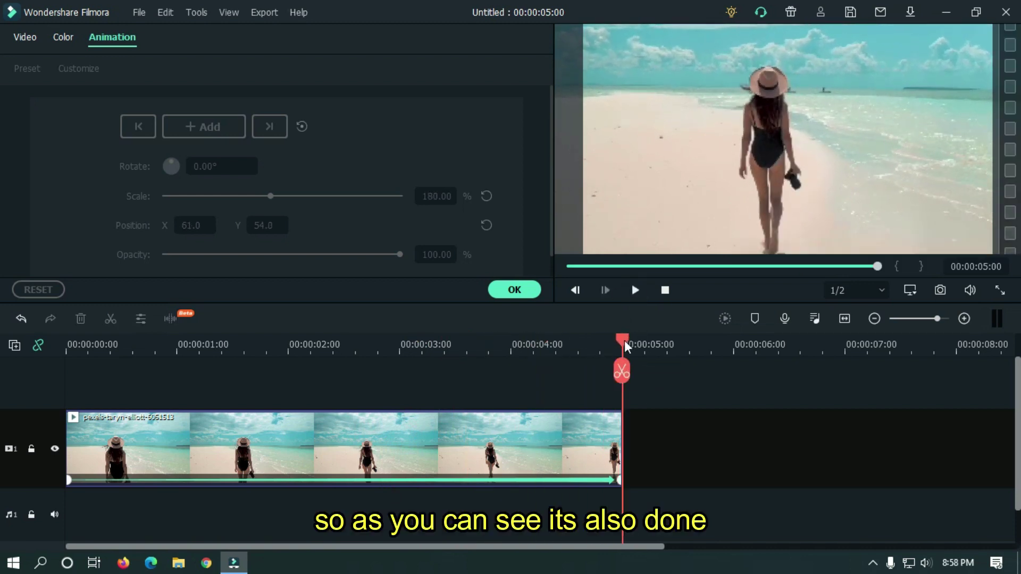
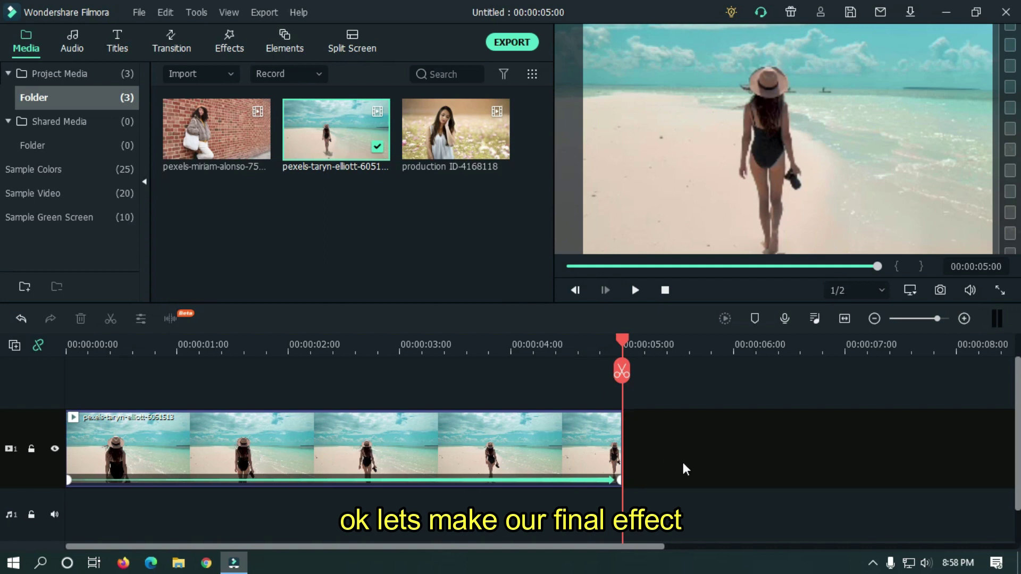
# Step: Delete the beach clip from the timeline and place the production ID-4168118 clip at the start of video track 1
pyautogui.moveTo(700, 474); pyautogui.dragTo(403, 418)
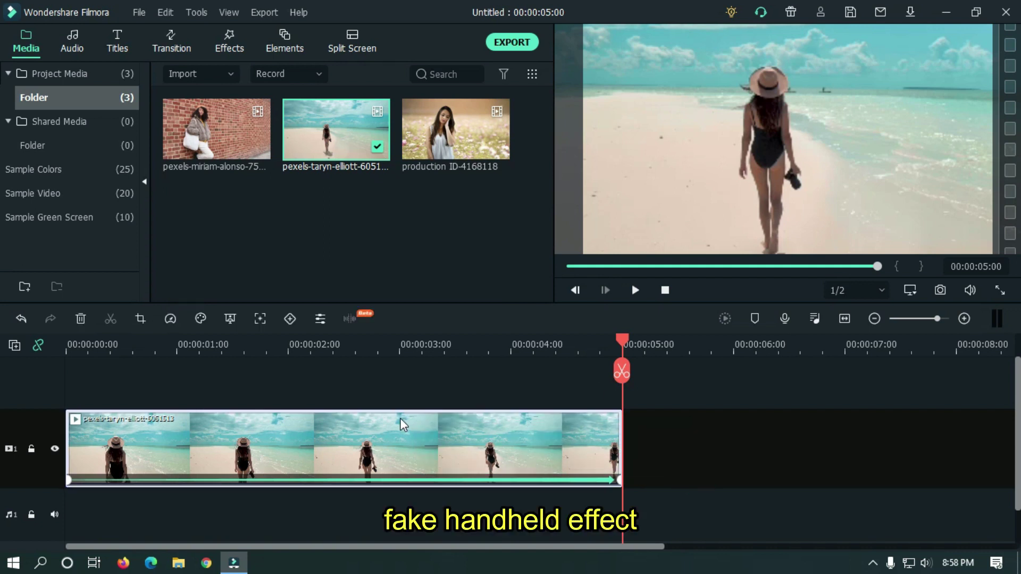
pyautogui.press('Delete')
pyautogui.moveTo(457, 160); pyautogui.dragTo(68, 442)
pyautogui.click(583, 310)
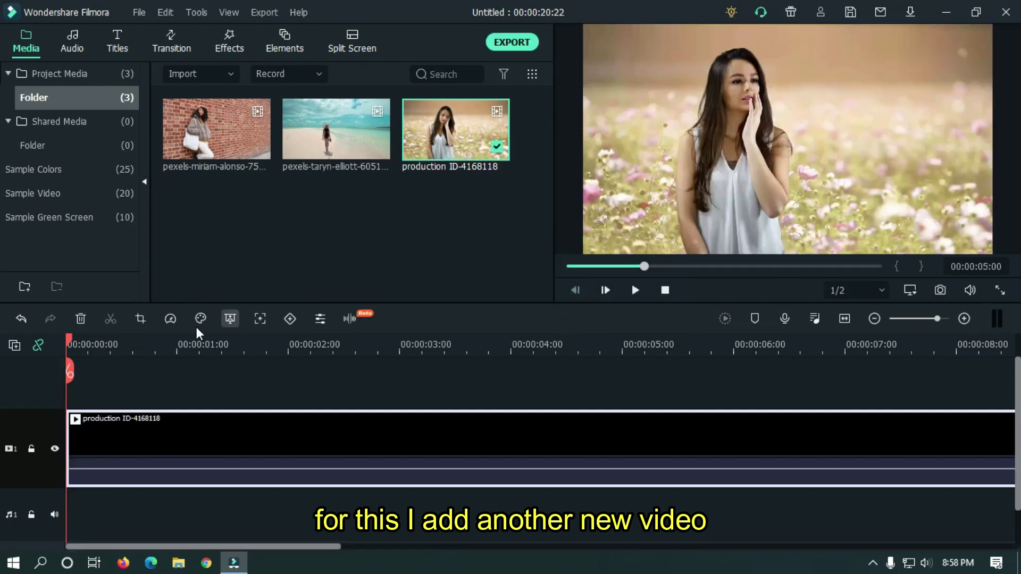
# Step: Split the production ID-4168118 clip at 00:00:05:05 and delete the part after the cut
pyautogui.moveTo(69, 338); pyautogui.dragTo(648, 315)
pyautogui.click(644, 368)
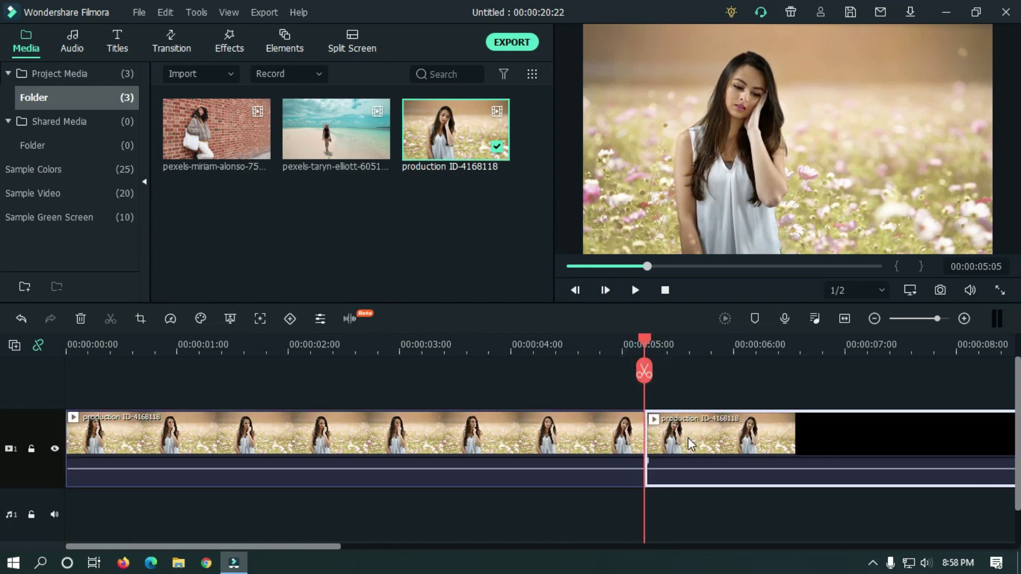
pyautogui.press('Delete')
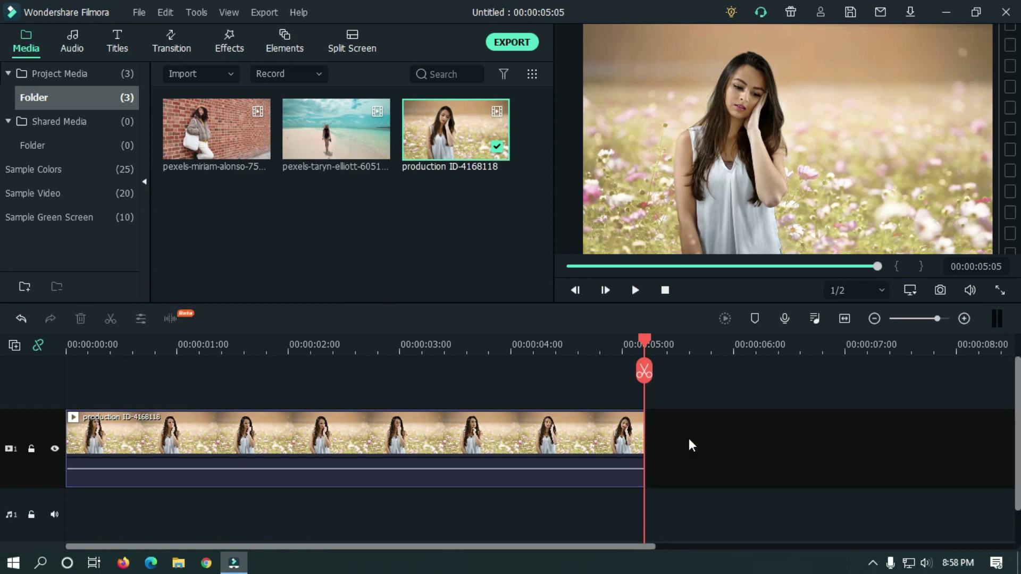
# Step: Add a custom animation keyframe at the start of the flower-field clip with the scale set to 130%
pyautogui.moveTo(643, 352); pyautogui.dragTo(68, 352)
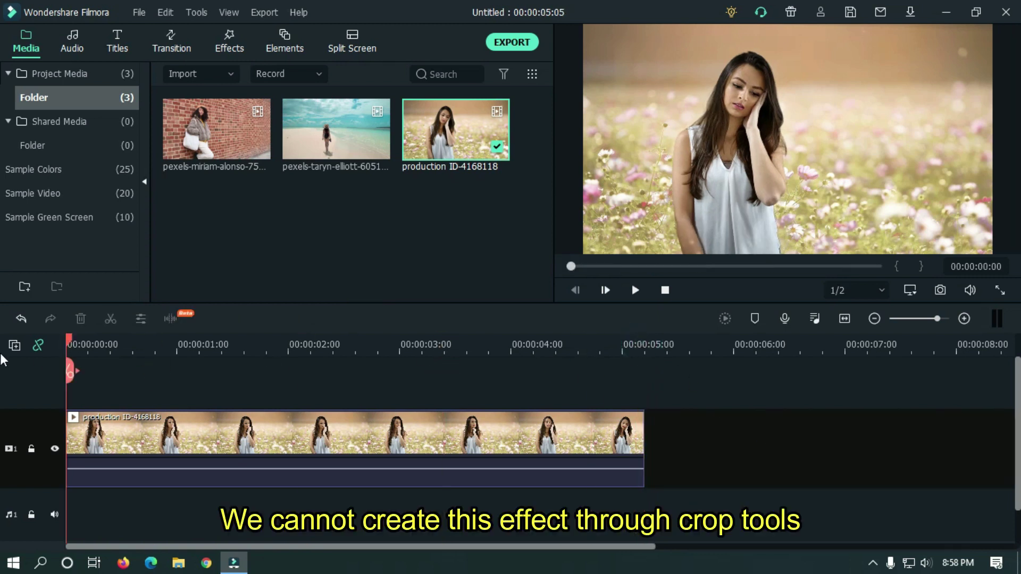
pyautogui.click(178, 417)
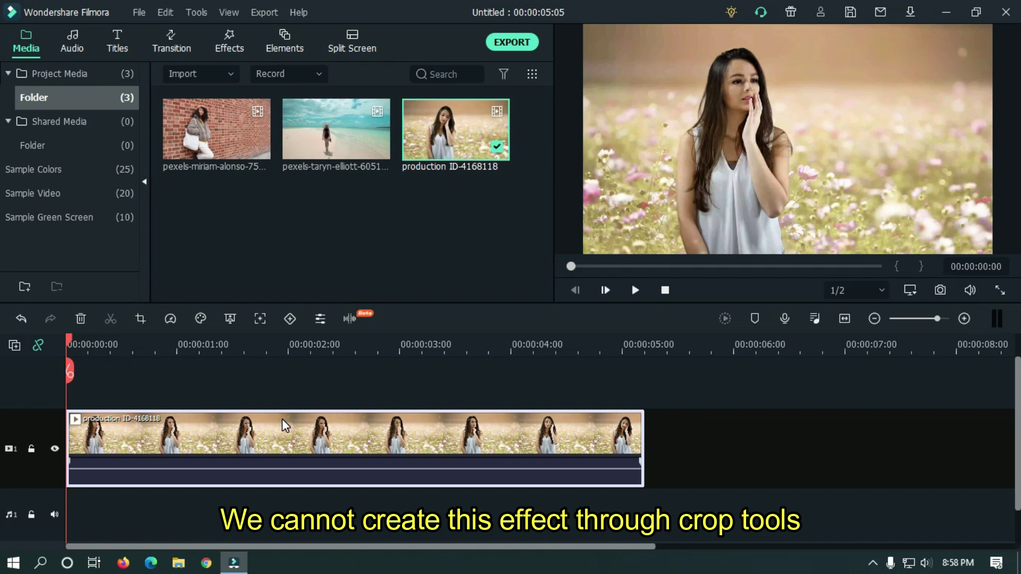
pyautogui.doubleClick(236, 436)
pyautogui.click(159, 39)
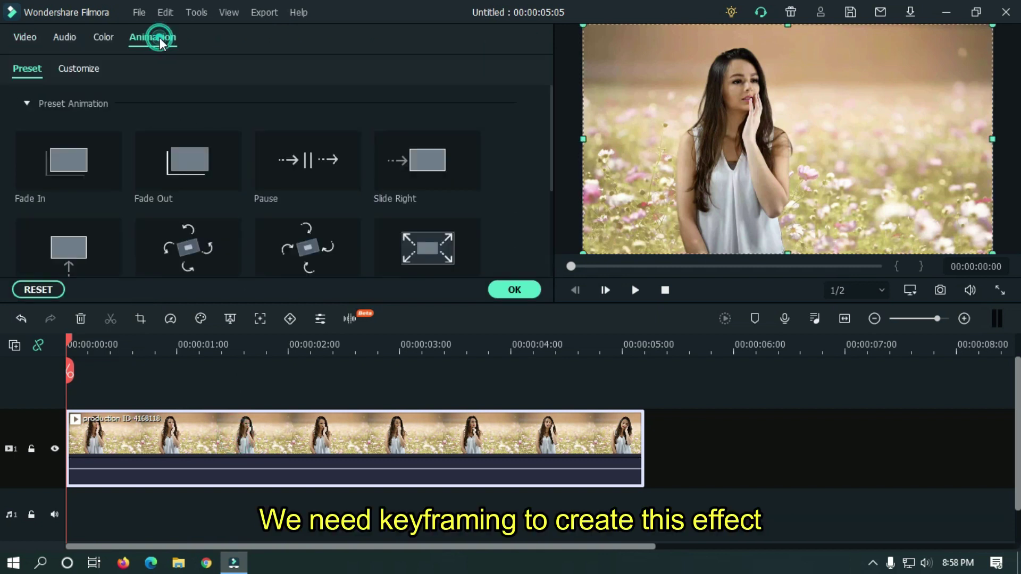
pyautogui.click(92, 69)
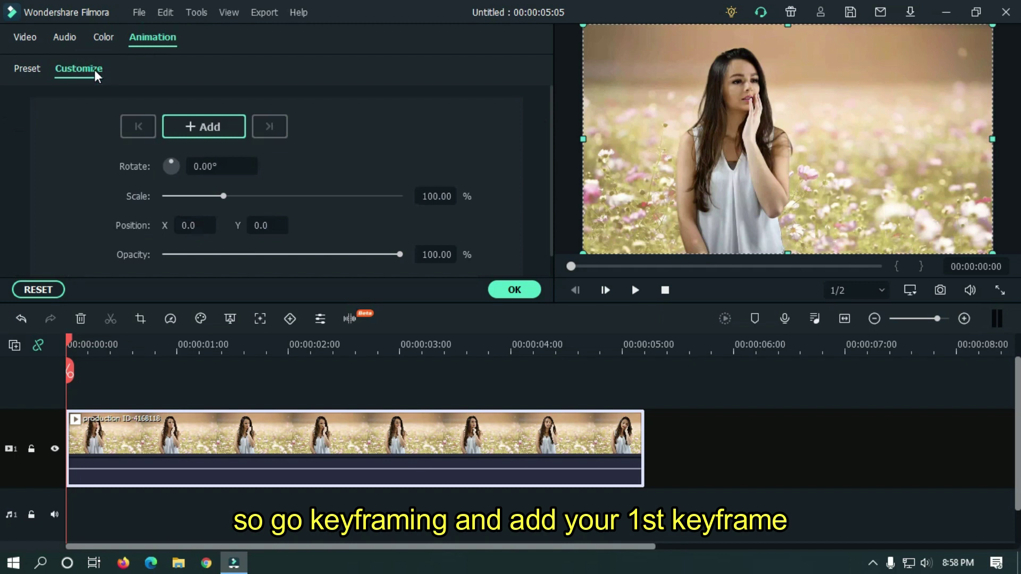
pyautogui.click(208, 127)
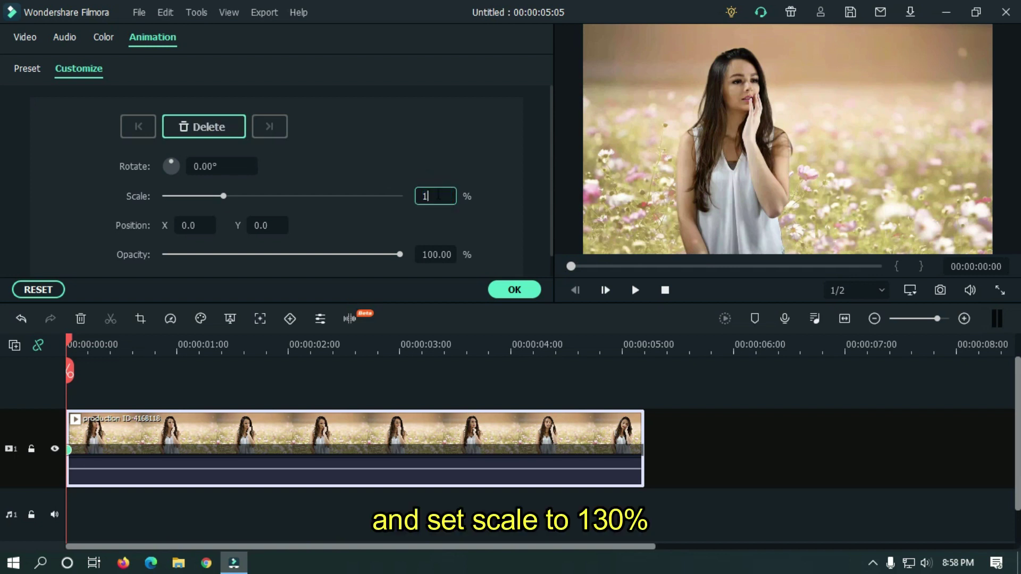
pyautogui.write('130')
pyautogui.press('Return')
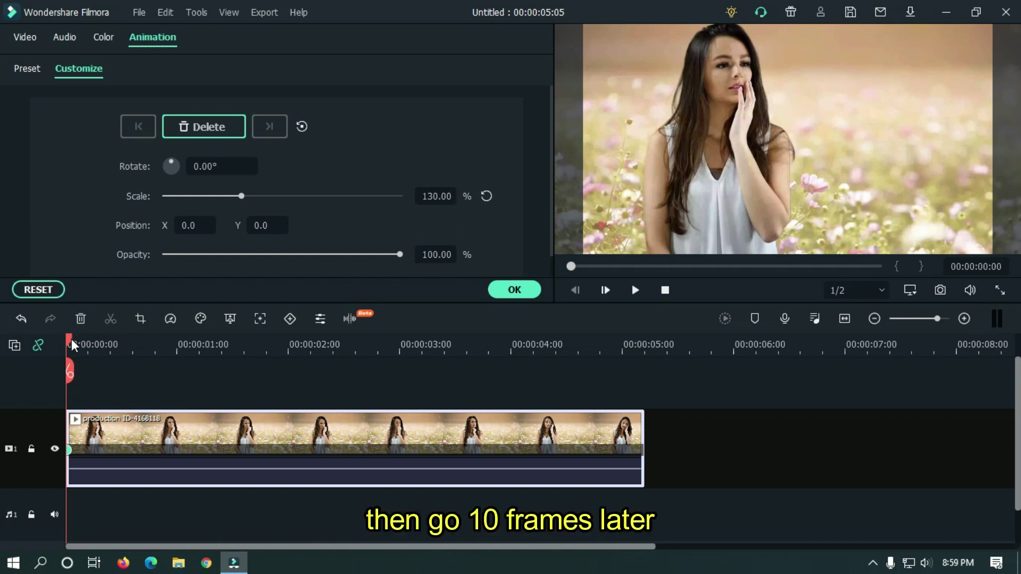
# Step: Create a keyframe at 00:00:00:10 with the position set to X -2, Y 2
pyautogui.scroll(3, 113, 345)
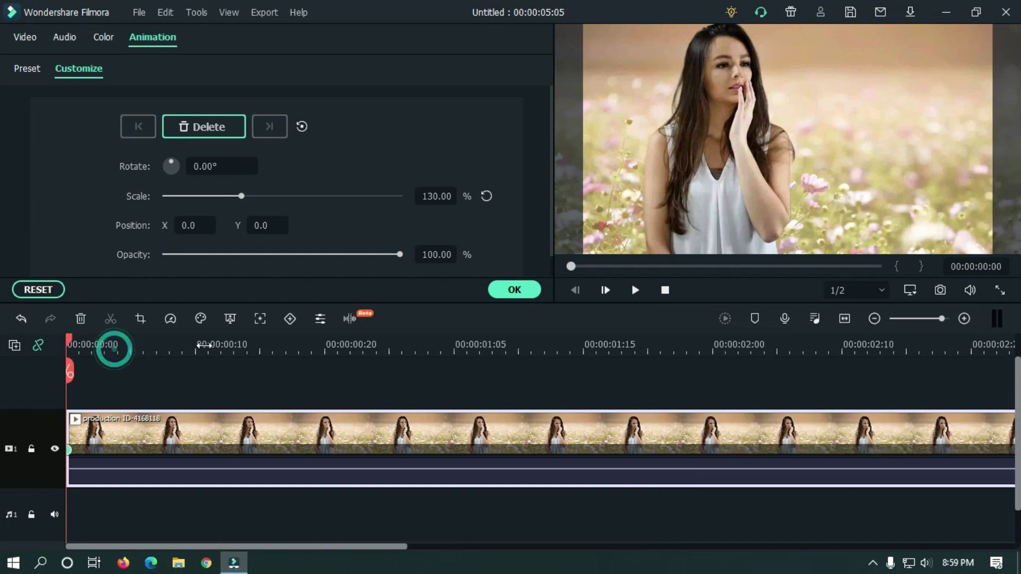
pyautogui.moveTo(66, 339); pyautogui.dragTo(240, 344)
pyautogui.press('Left')
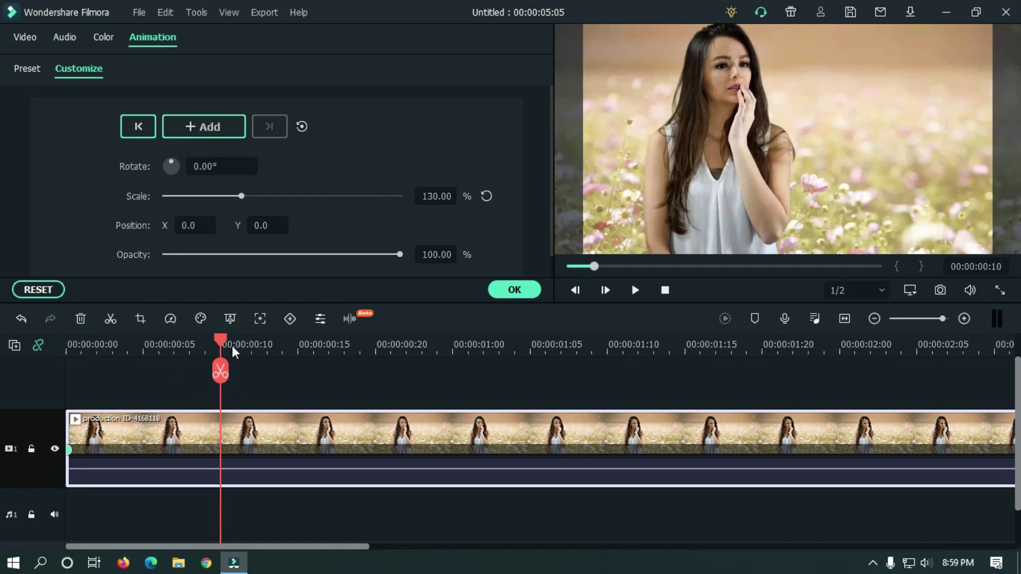
pyautogui.click(192, 226)
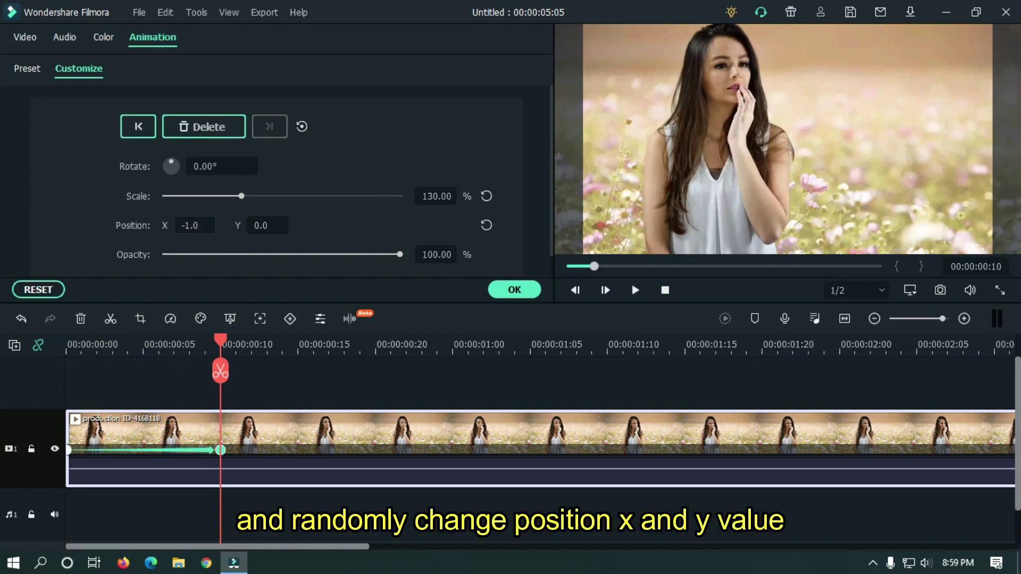
pyautogui.write('-3')
pyautogui.press('Return')
pyautogui.write('-2')
pyautogui.press('Return')
pyautogui.click(274, 228)
pyautogui.write('2')
pyautogui.press('Return')
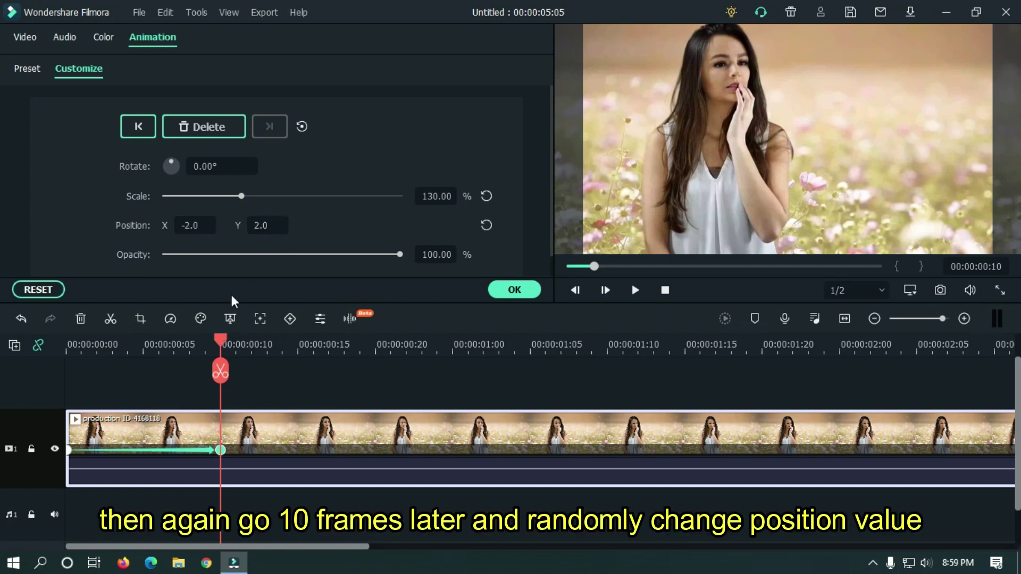
# Step: Create keyframes at 00:00:00:20 with position X 2, Y -2 and at 00:00:01:05 with position X -2, Y 2
pyautogui.moveTo(225, 336); pyautogui.dragTo(379, 338)
pyautogui.moveTo(199, 226); pyautogui.dragTo(240, 225)
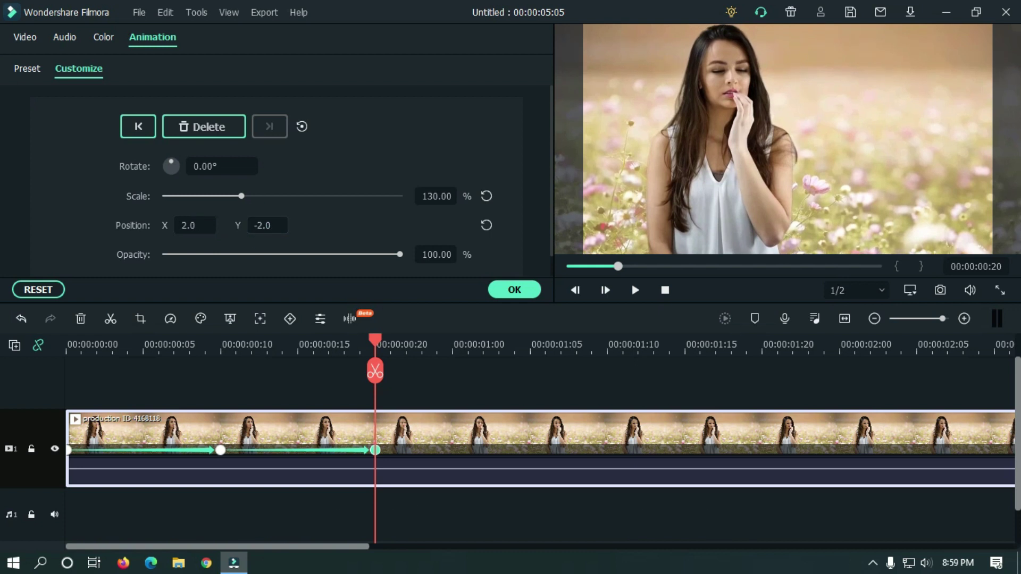
pyautogui.moveTo(382, 339); pyautogui.dragTo(532, 338)
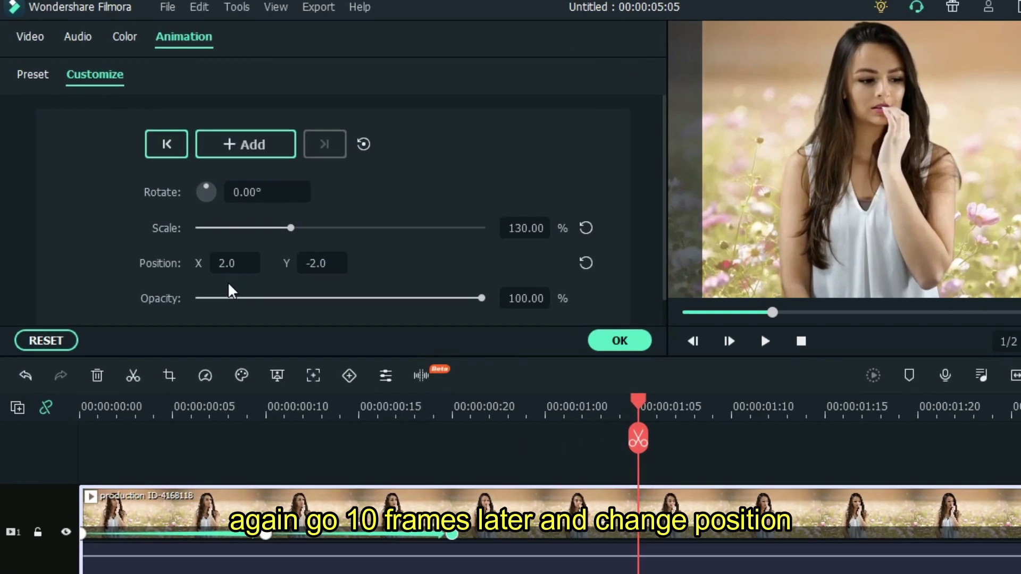
pyautogui.moveTo(234, 264); pyautogui.dragTo(241, 265)
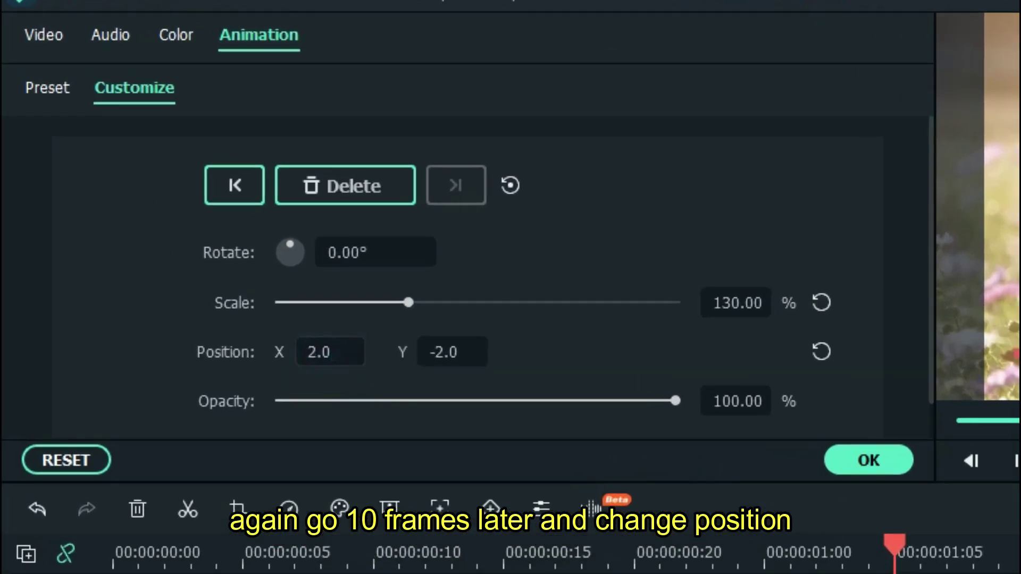
pyautogui.moveTo(330, 352); pyautogui.dragTo(314, 352)
pyautogui.moveTo(454, 352)
pyautogui.mouseDown()
pyautogui.moveTo(441, 352)
pyautogui.moveTo(467, 352)
pyautogui.mouseUp()
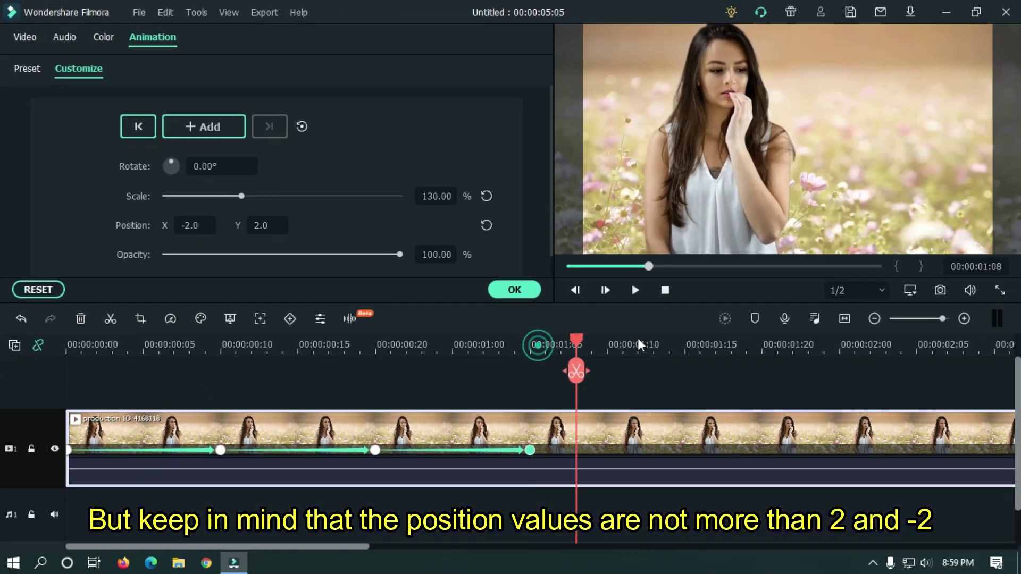
# Step: Create a keyframe at 00:00:01:15 with the position set to X 3, Y -3
pyautogui.click(684, 341)
pyautogui.moveTo(355, 544); pyautogui.dragTo(420, 539)
pyautogui.moveTo(211, 225); pyautogui.dragTo(257, 223)
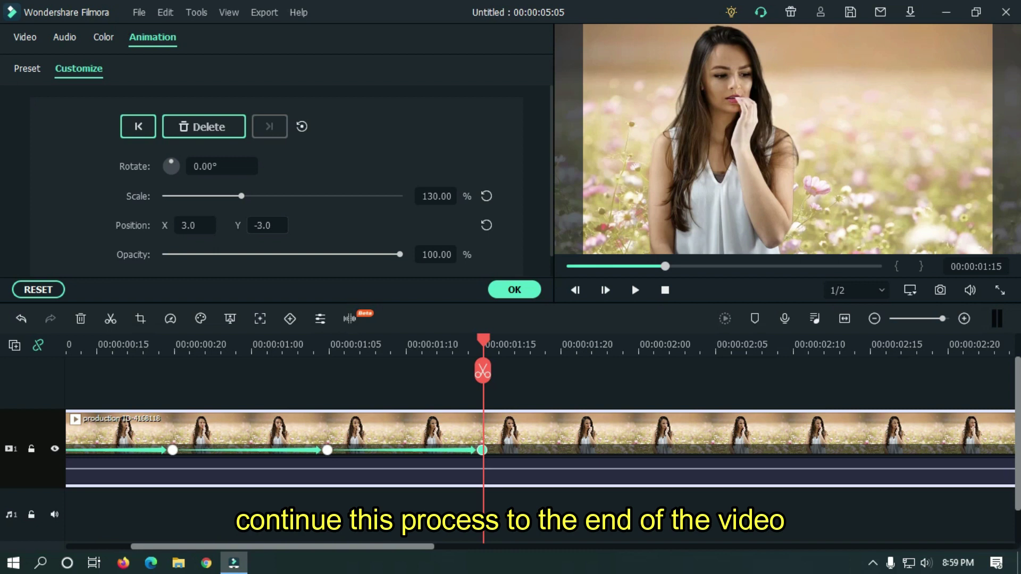
# Step: Create position keyframes at 00:00:02:00 and 00:00:02:10, giving the second one X -3, Y 5
pyautogui.moveTo(428, 547); pyautogui.dragTo(470, 548)
pyautogui.moveTo(345, 348); pyautogui.dragTo(499, 346)
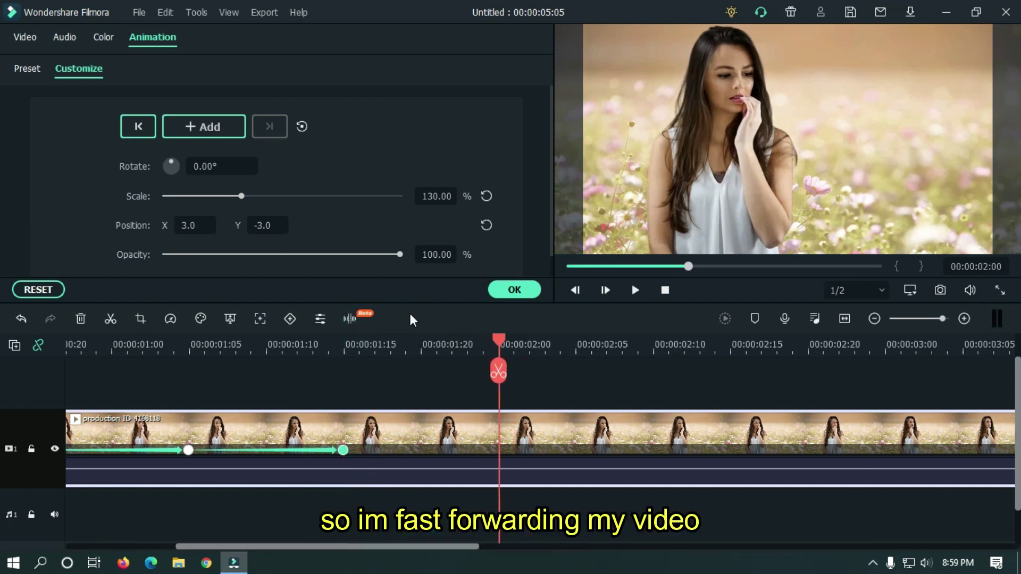
pyautogui.moveTo(165, 226); pyautogui.dragTo(154, 225)
pyautogui.moveTo(278, 228); pyautogui.dragTo(272, 228)
pyautogui.moveTo(480, 548); pyautogui.dragTo(497, 554)
pyautogui.click(640, 345)
pyautogui.click(204, 126)
pyautogui.moveTo(237, 225); pyautogui.dragTo(248, 225)
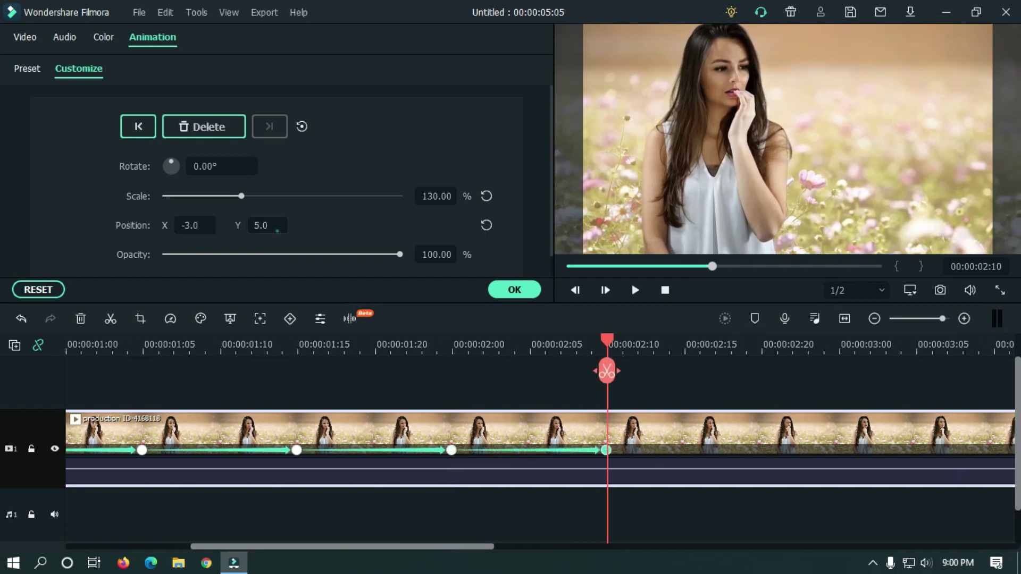
# Step: Add keyframes with small random position shifts every 10 frames from 00:00:02:20 to 00:00:04:10, giving the last one X -2, Y 3
pyautogui.moveTo(497, 548); pyautogui.dragTo(564, 548)
pyautogui.click(545, 344)
pyautogui.moveTo(164, 225); pyautogui.dragTo(159, 225)
pyautogui.moveTo(412, 547); pyautogui.dragTo(452, 548)
pyautogui.click(528, 345)
pyautogui.click(204, 126)
pyautogui.moveTo(165, 225); pyautogui.dragTo(176, 226)
pyautogui.moveTo(253, 226); pyautogui.dragTo(248, 225)
pyautogui.moveTo(452, 548); pyautogui.dragTo(676, 549)
pyautogui.click(452, 344)
pyautogui.click(204, 126)
pyautogui.click(607, 344)
pyautogui.click(203, 126)
pyautogui.click(467, 345)
pyautogui.click(498, 345)
pyautogui.click(203, 127)
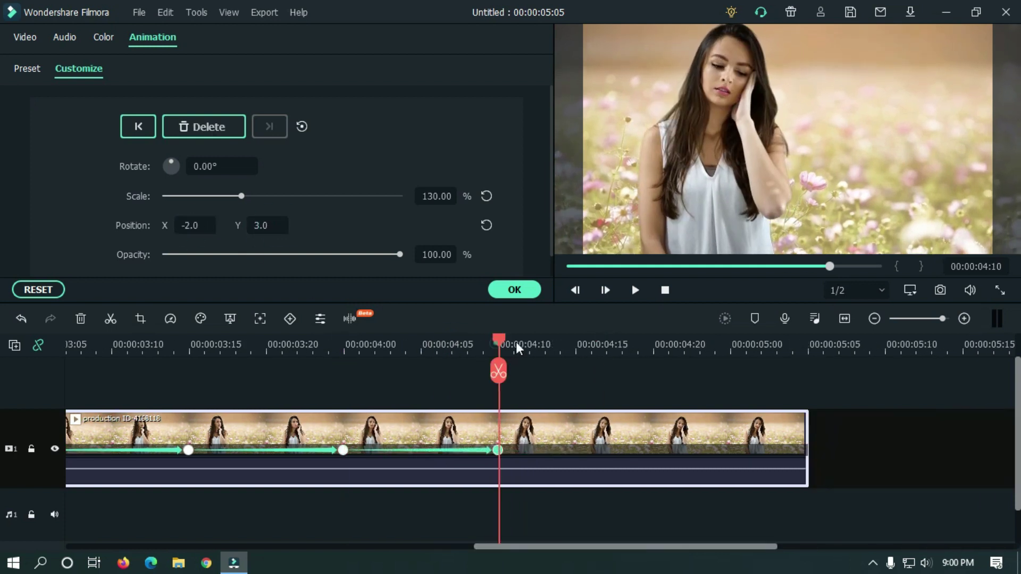
# Step: Add the final keyframes at 00:00:04:20 and 00:00:05:04, set the last position to X -1, Y -2, and apply the animation
pyautogui.click(652, 345)
pyautogui.click(204, 127)
pyautogui.click(685, 345)
pyautogui.click(793, 345)
pyautogui.click(203, 126)
pyautogui.moveTo(165, 225); pyautogui.dragTo(154, 225)
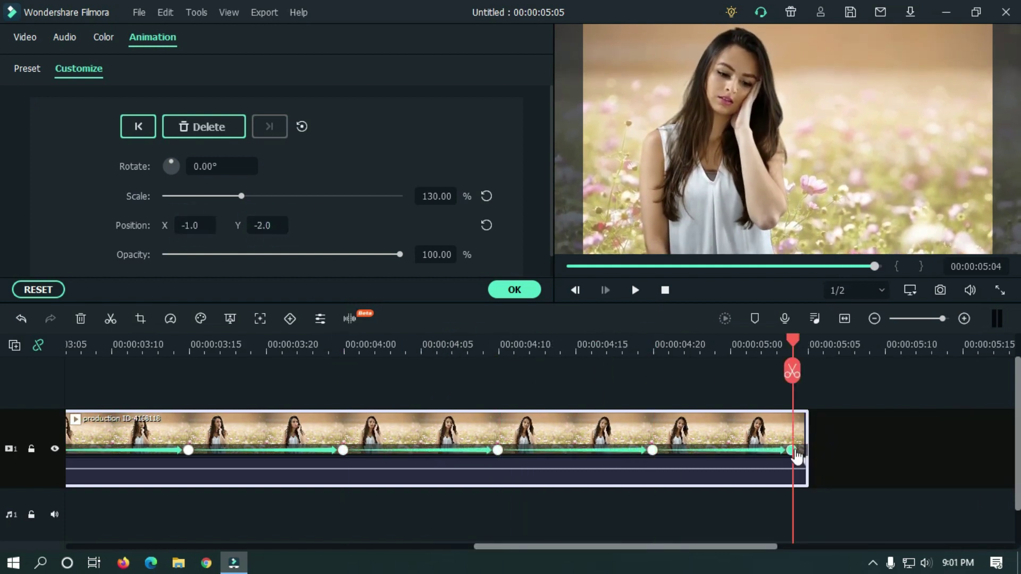
pyautogui.click(514, 290)
# Step: Play the flower-field clip from the start to preview the fake handheld effect
pyautogui.click(665, 290)
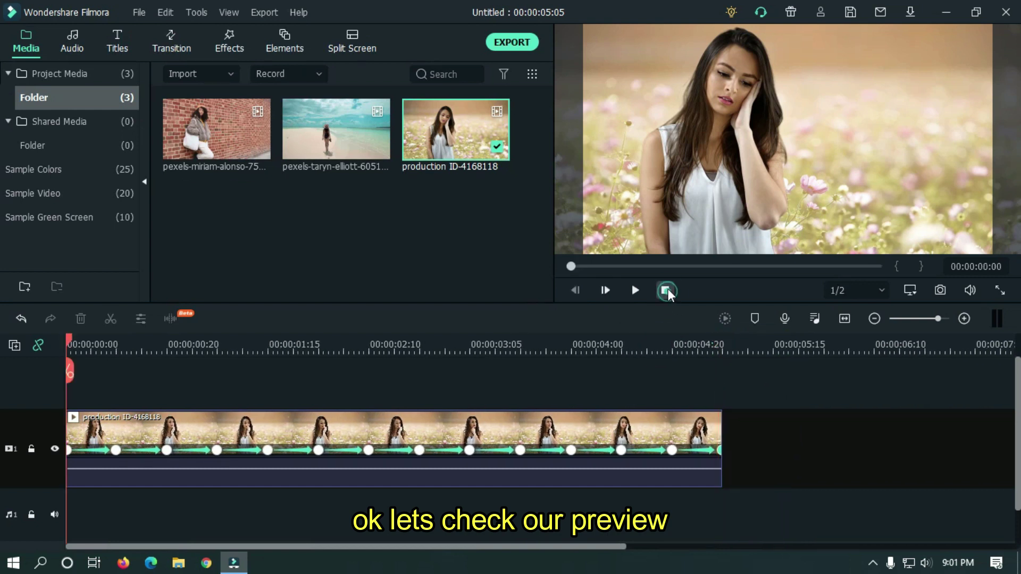
pyautogui.click(638, 291)
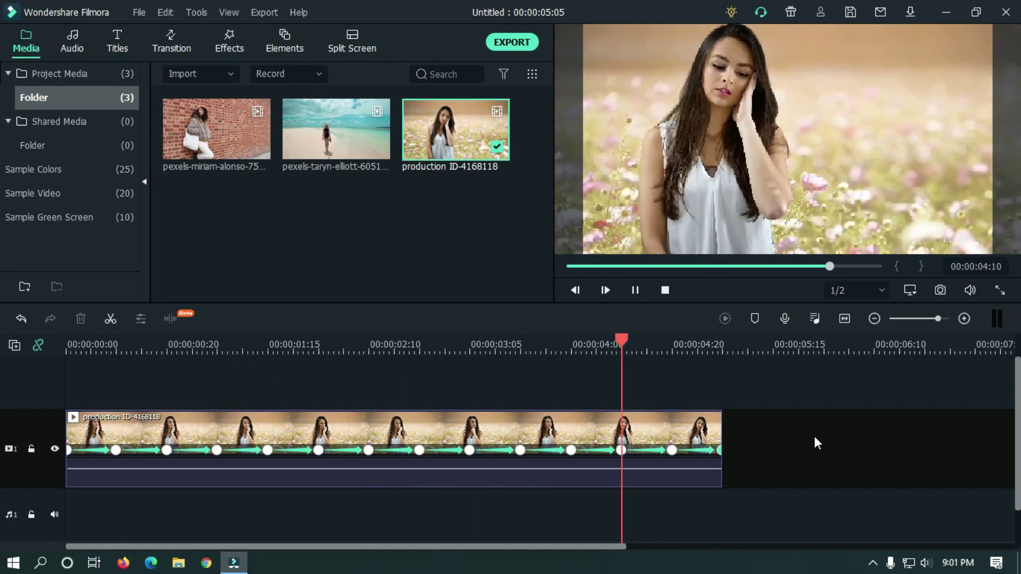
pyautogui.click(666, 291)
pyautogui.press('space')
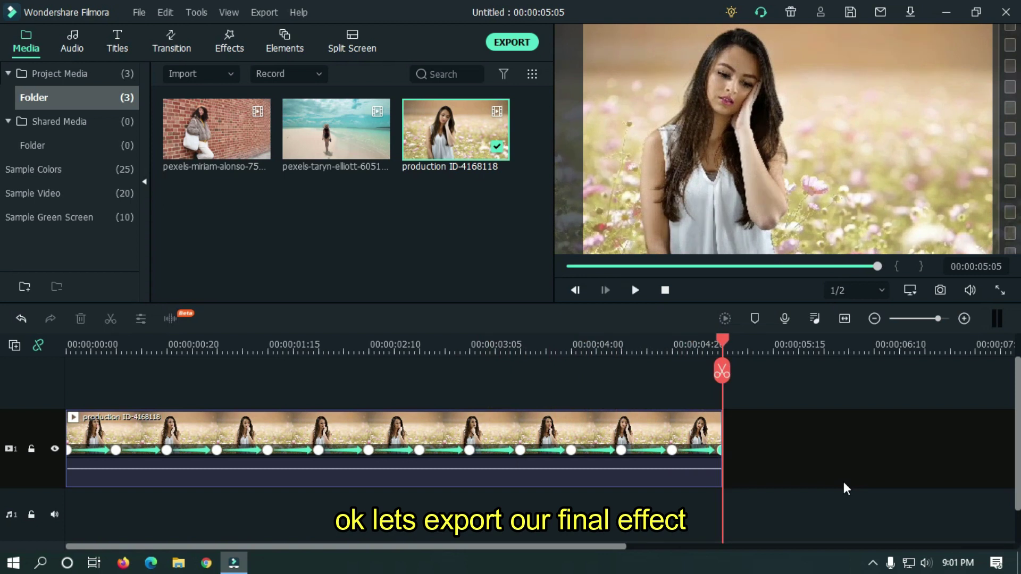
# Step: Open the export settings for the finished project and name the MP4 file Fake Camera Movement
pyautogui.scroll(-1, 550, 392)
pyautogui.click(531, 38)
pyautogui.write('Fake Camera Movement')
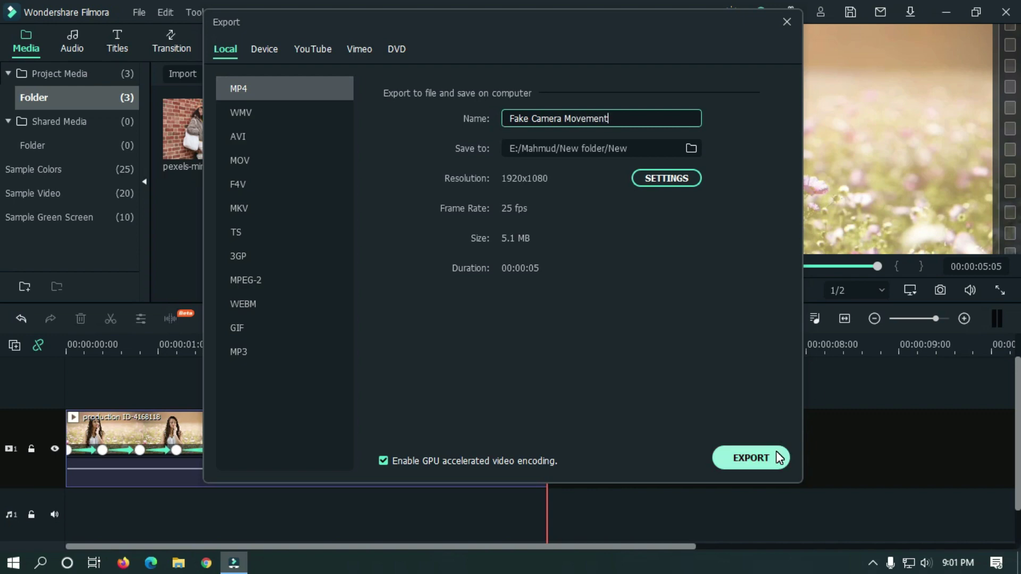